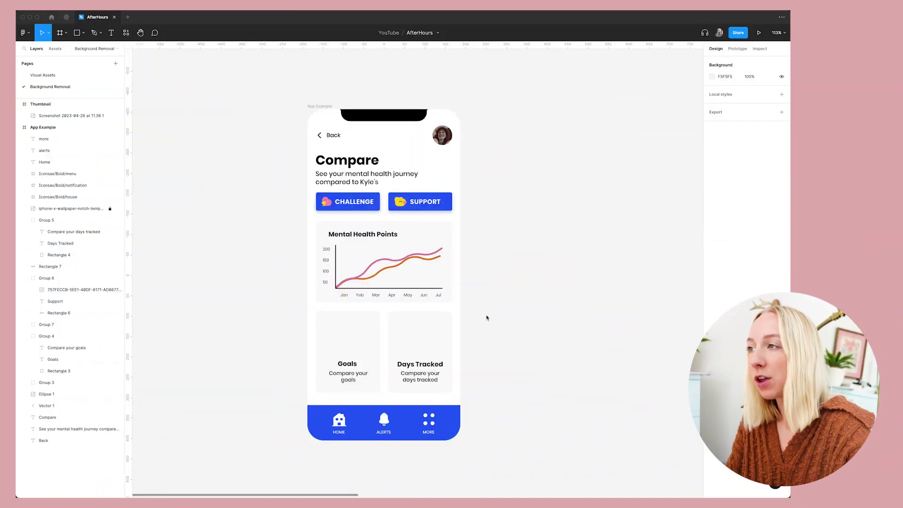
# Zoom around the Compare app mockup and open the Dock's Downloads stack of recent images
pyautogui.keyDown('ctrl'); pyautogui.scroll(5, 349, 217); pyautogui.keyUp('ctrl')
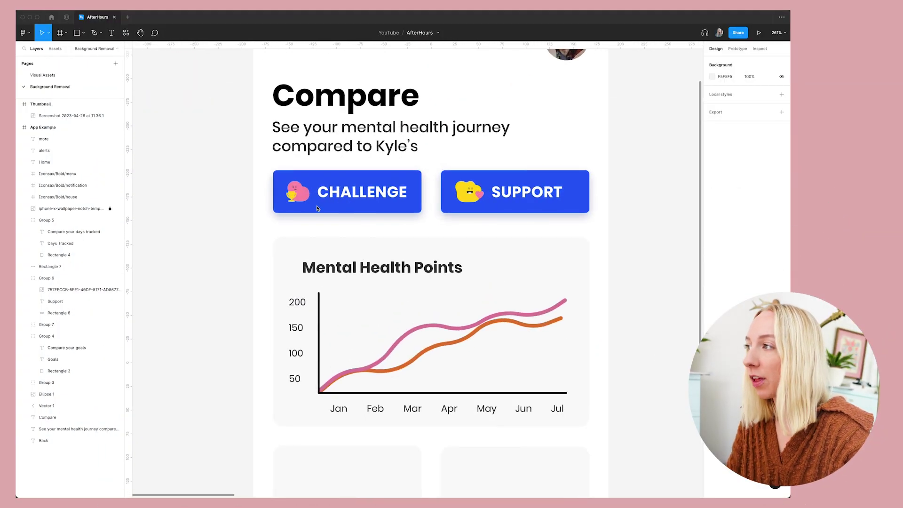
pyautogui.keyDown('ctrl'); pyautogui.scroll(-8, 323, 226); pyautogui.keyUp('ctrl')
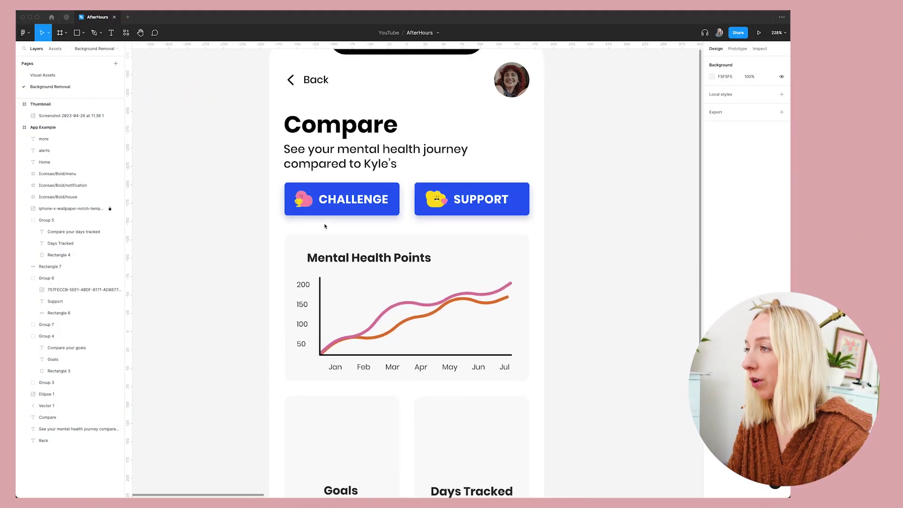
pyautogui.keyDown('ctrl'); pyautogui.scroll(3, 384, 436); pyautogui.keyUp('ctrl')
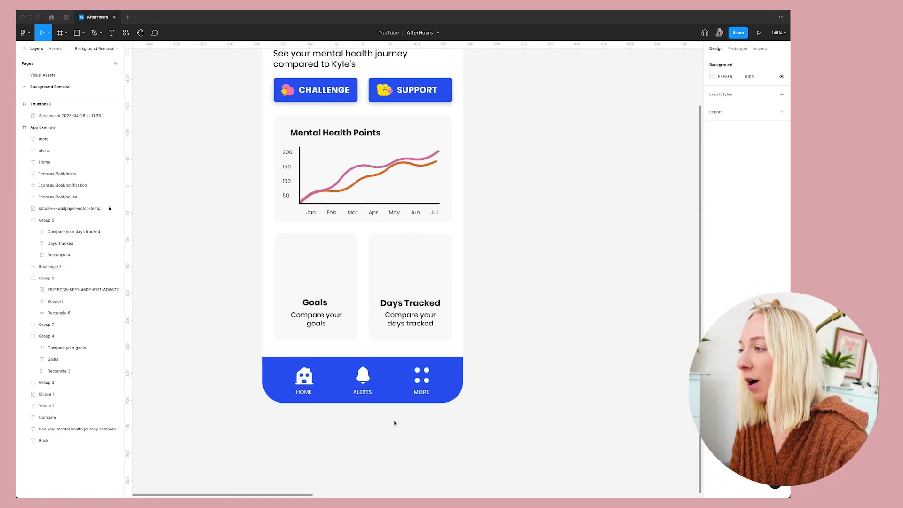
pyautogui.scroll(2, 393, 423)
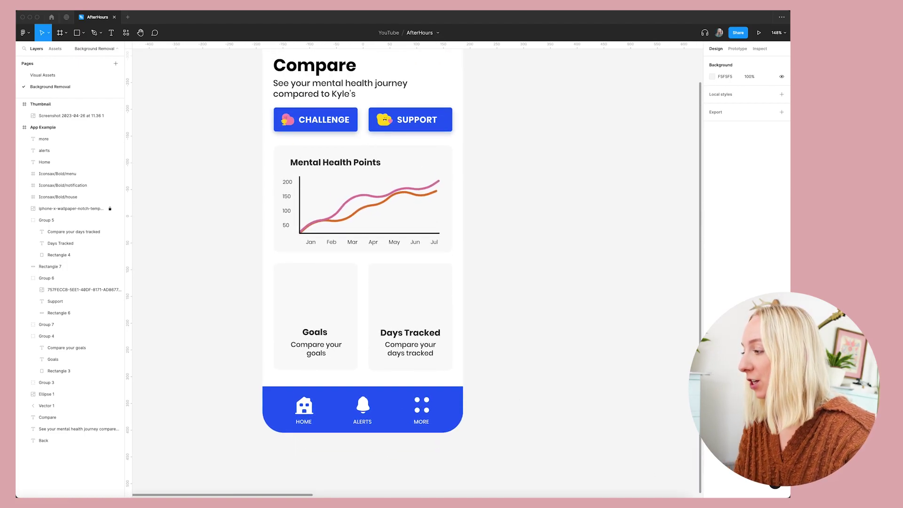
pyautogui.click(646, 491)
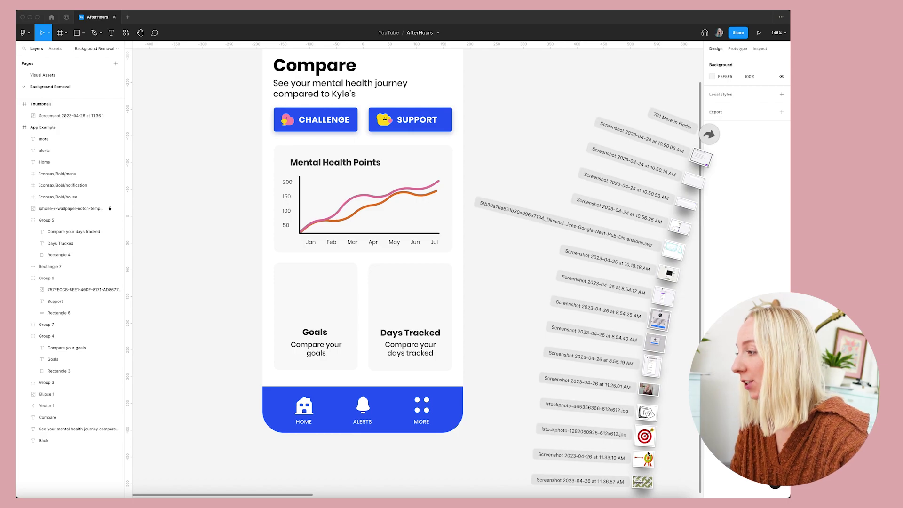
# Import the istockphoto calendar clip-art, shrink it to about a third, and move it into Days Tracked
pyautogui.moveTo(646, 412); pyautogui.dragTo(552, 230)
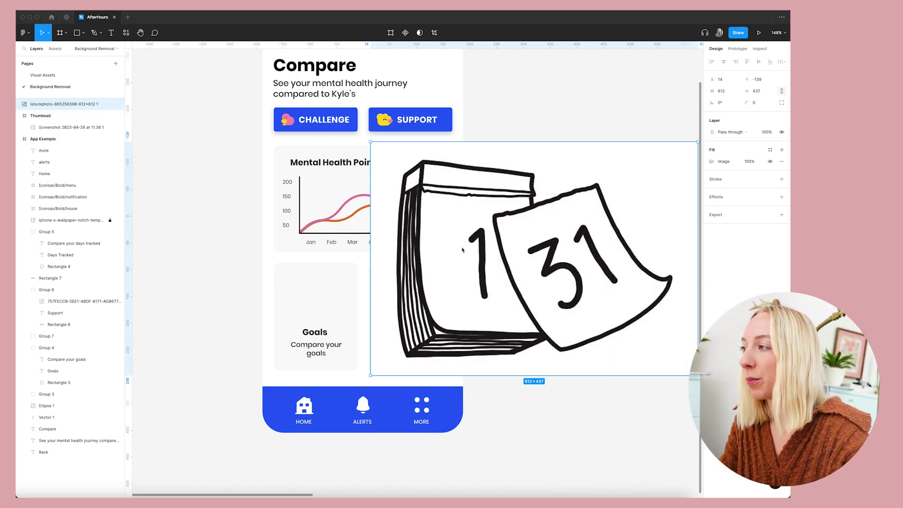
pyautogui.moveTo(371, 141); pyautogui.dragTo(554, 287)
pyautogui.scroll(-5, 484, 251)
pyautogui.scroll(5, 452, 301)
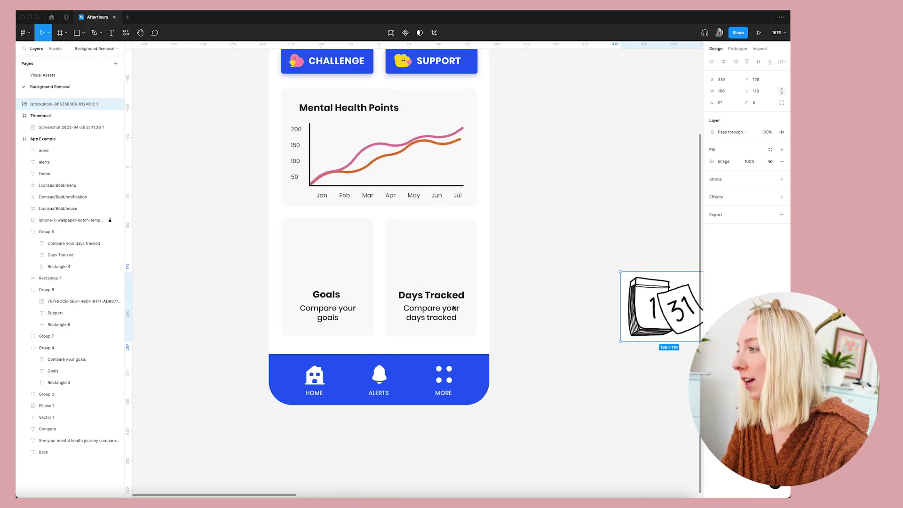
pyautogui.moveTo(682, 291); pyautogui.dragTo(425, 239)
pyautogui.click(559, 254)
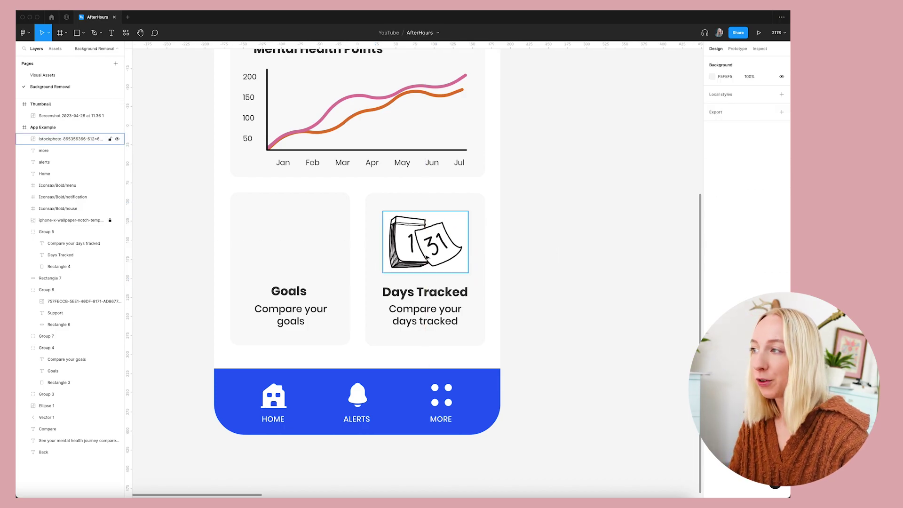
# Check the calendar's placement above the Days Tracked title by selecting the card and the image
pyautogui.scroll(5, 468, 261)
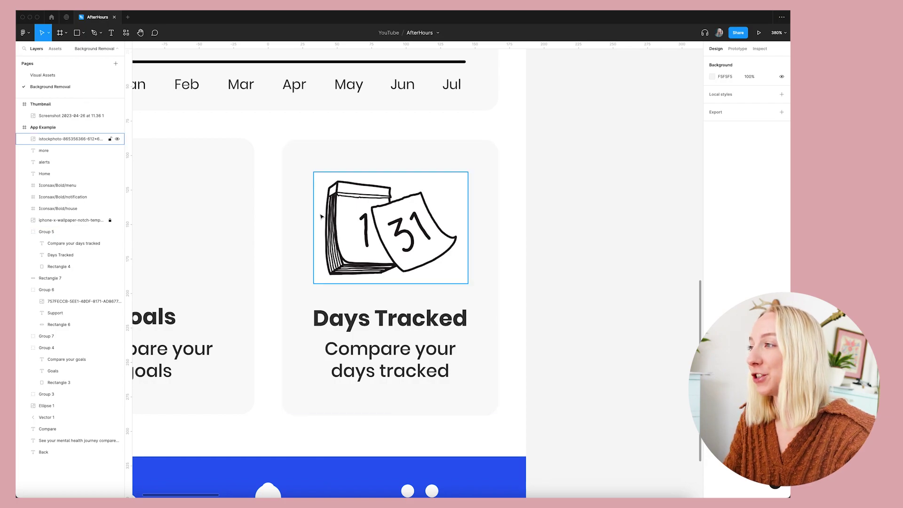
pyautogui.click(479, 163)
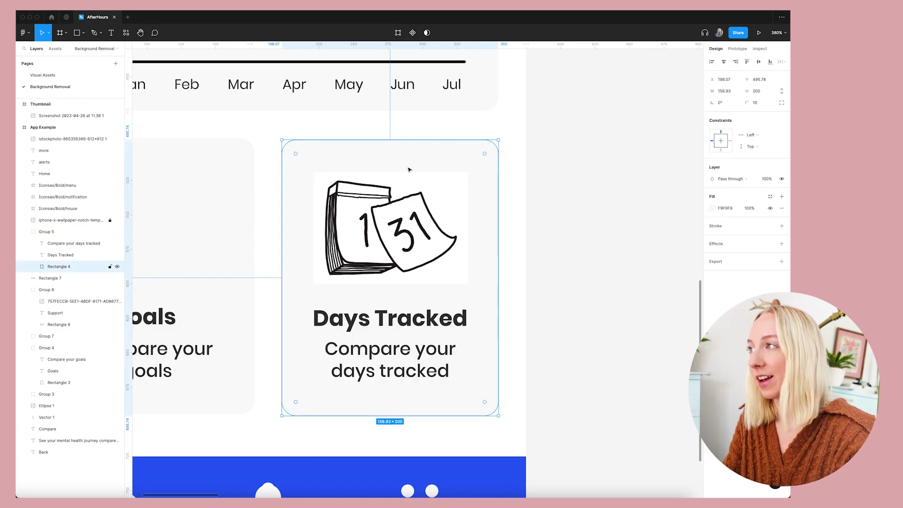
pyautogui.click(568, 197)
pyautogui.scroll(-5, 557, 198)
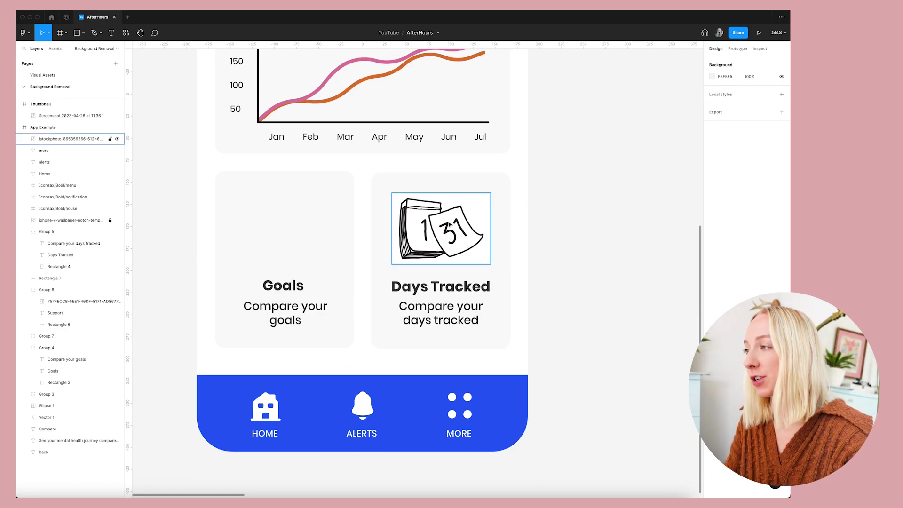
pyautogui.click(432, 220)
pyautogui.click(585, 217)
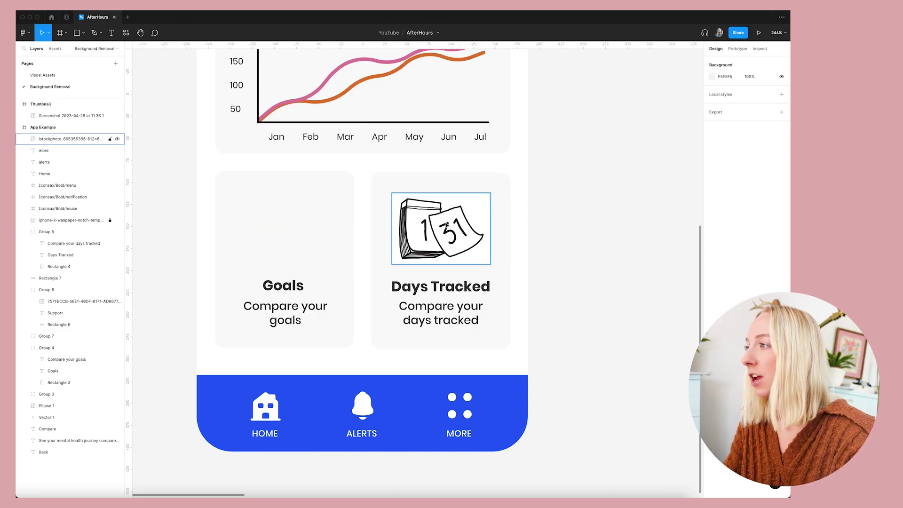
# Change the calendar image's layer blend mode from Pass through to Multiply
pyautogui.click(446, 225)
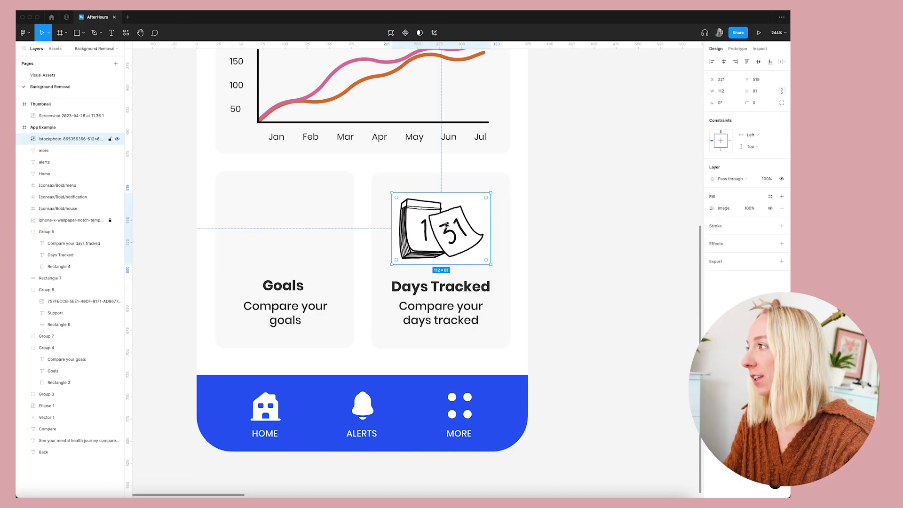
pyautogui.click(737, 182)
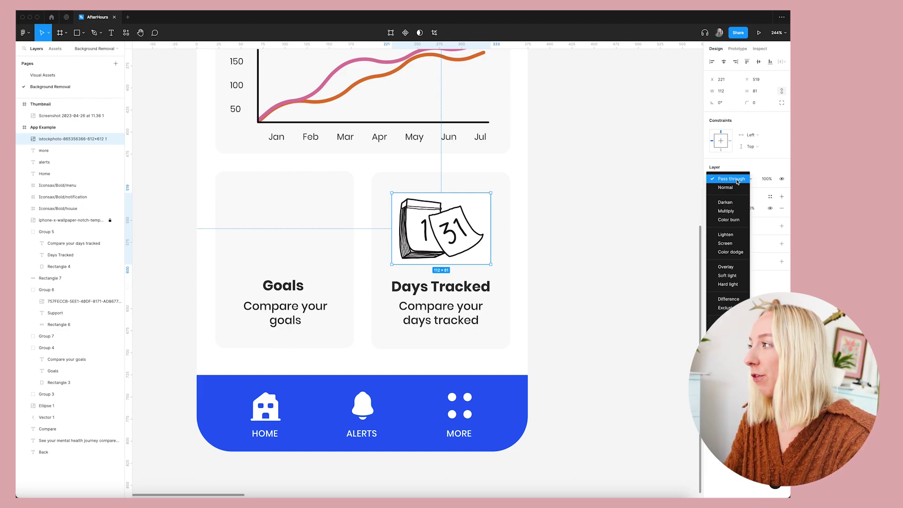
pyautogui.click(737, 211)
pyautogui.click(557, 250)
# Inspect the Multiply-blended calendar up close, then select the Days Tracked card background
pyautogui.scroll(5, 535, 248)
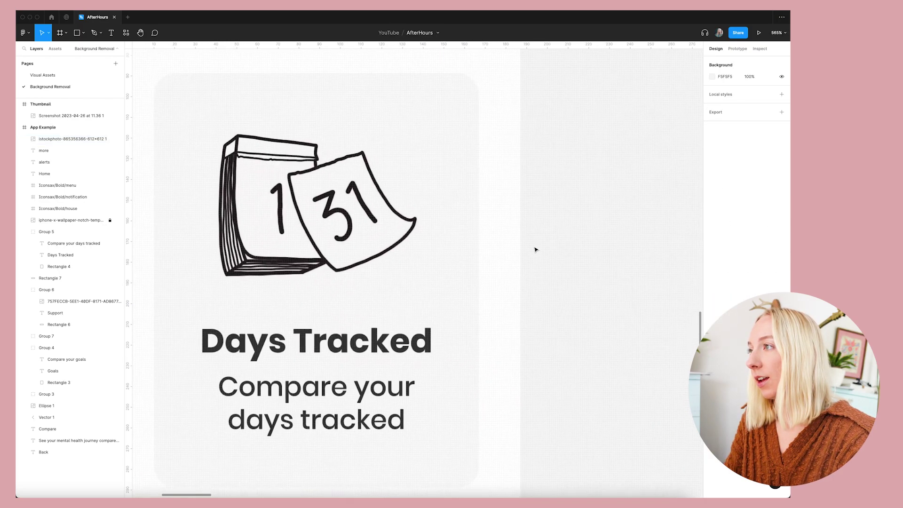
pyautogui.click(298, 211)
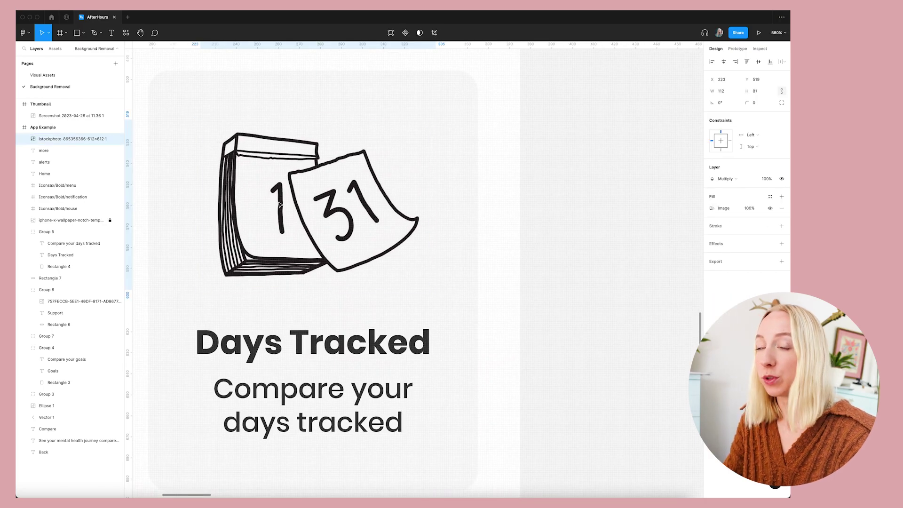
pyautogui.scroll(-3, 387, 213)
pyautogui.scroll(-1, 390, 212)
pyautogui.scroll(-3, 505, 205)
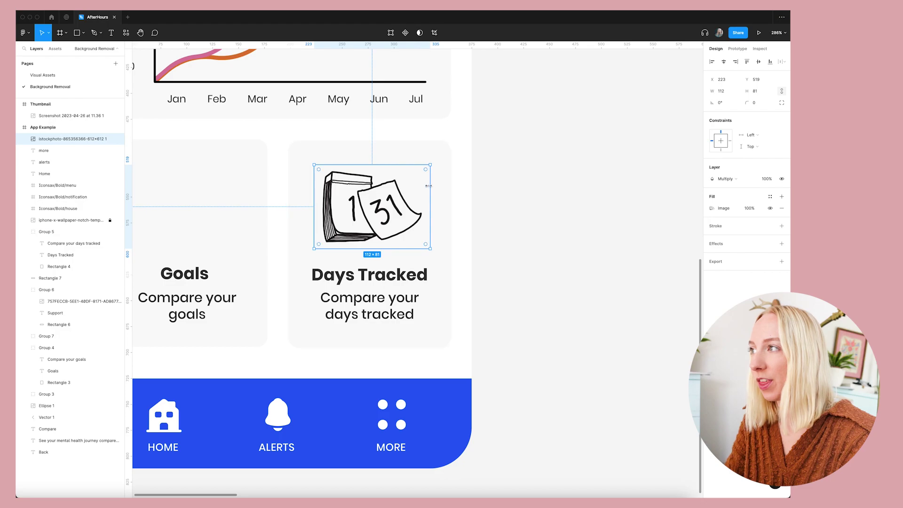
pyautogui.click(520, 201)
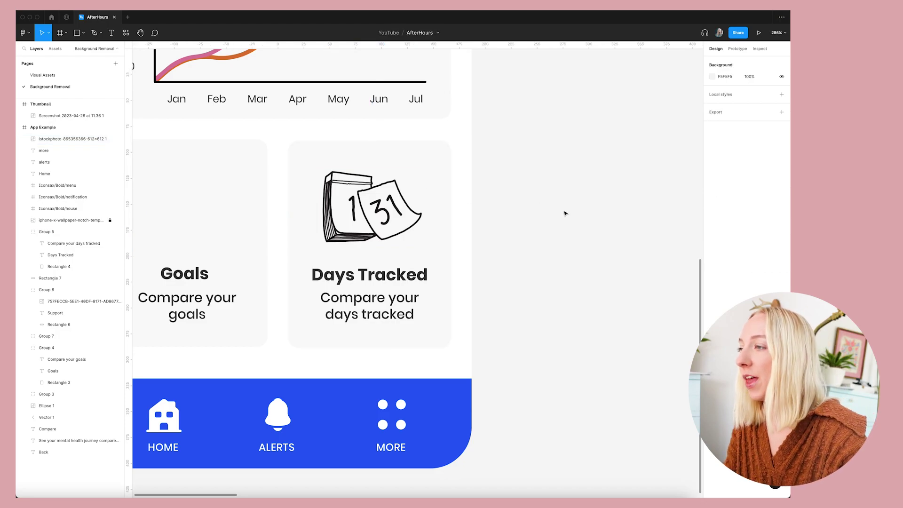
pyautogui.scroll(-5, 566, 213)
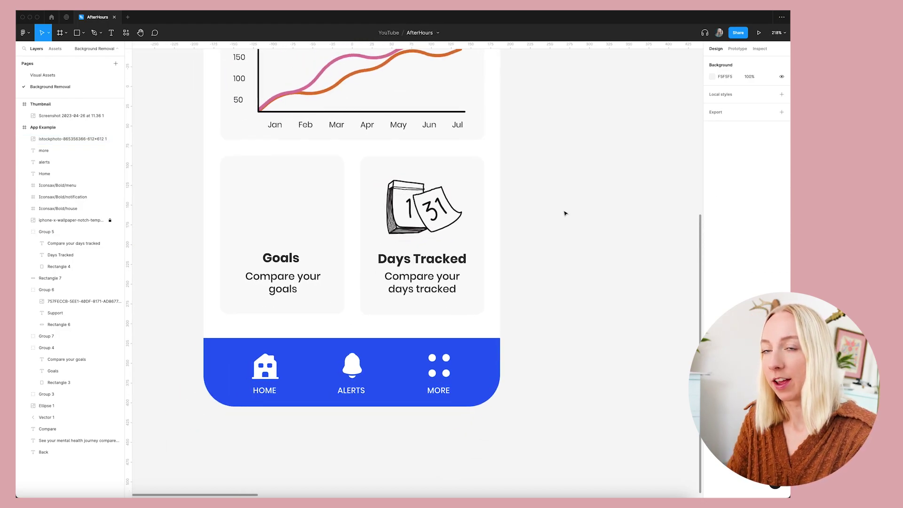
pyautogui.click(418, 207)
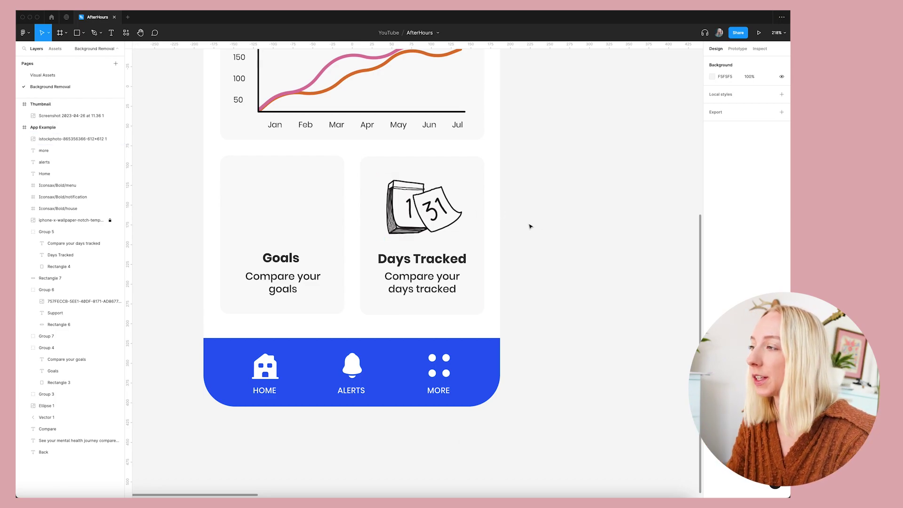
pyautogui.scroll(1, 547, 200)
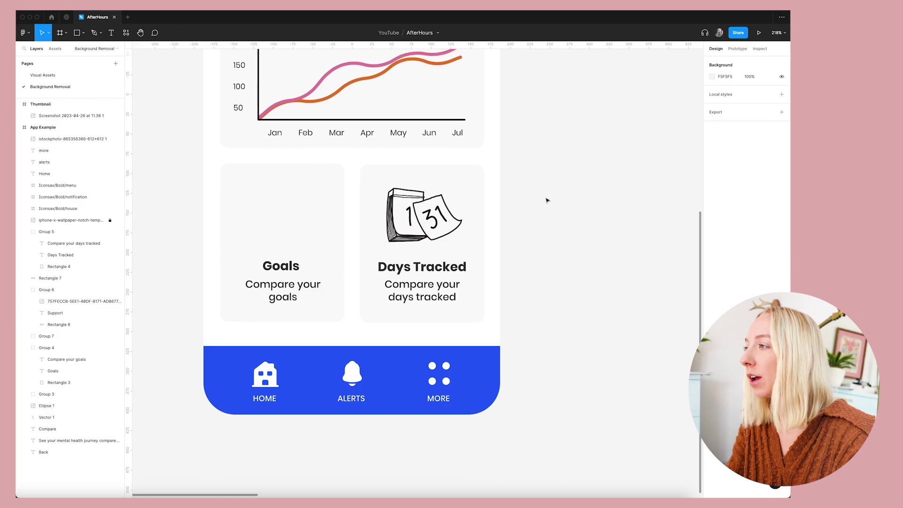
pyautogui.click(367, 176)
# Try orange and blue fills on the Days Tracked card, then undo back to light grey
pyautogui.scroll(2, 444, 202)
pyautogui.scroll(1, 451, 201)
pyautogui.click(712, 208)
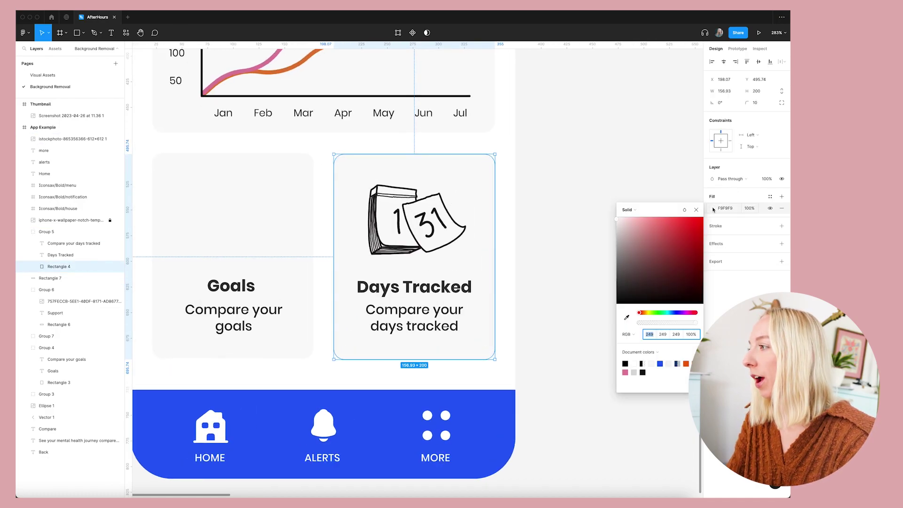
pyautogui.click(686, 363)
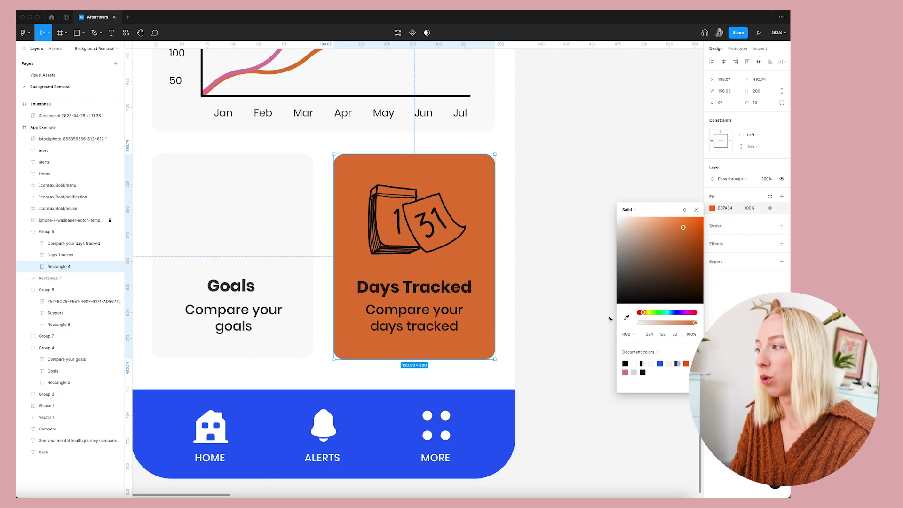
pyautogui.click(660, 364)
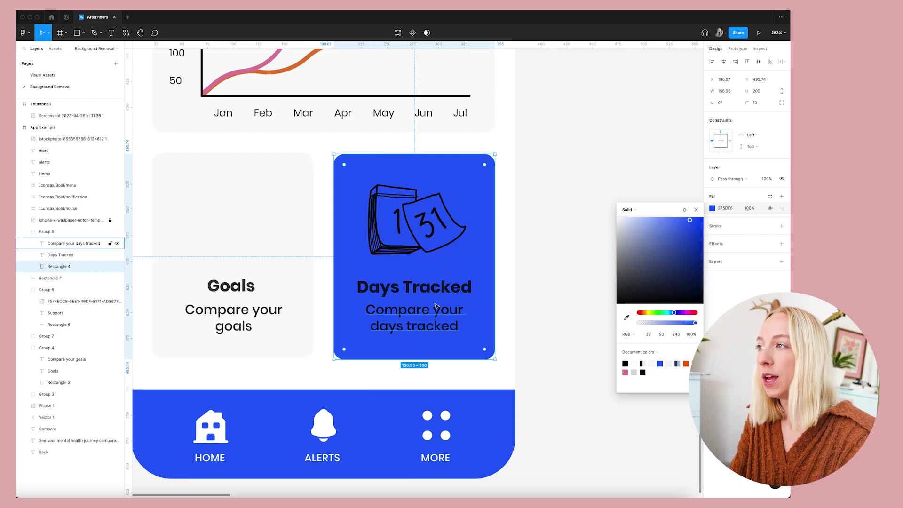
pyautogui.hotkey('ctrl', 'z')
pyautogui.hotkey('ctrl', 'z')
pyautogui.click(580, 201)
pyautogui.scroll(-3, 564, 208)
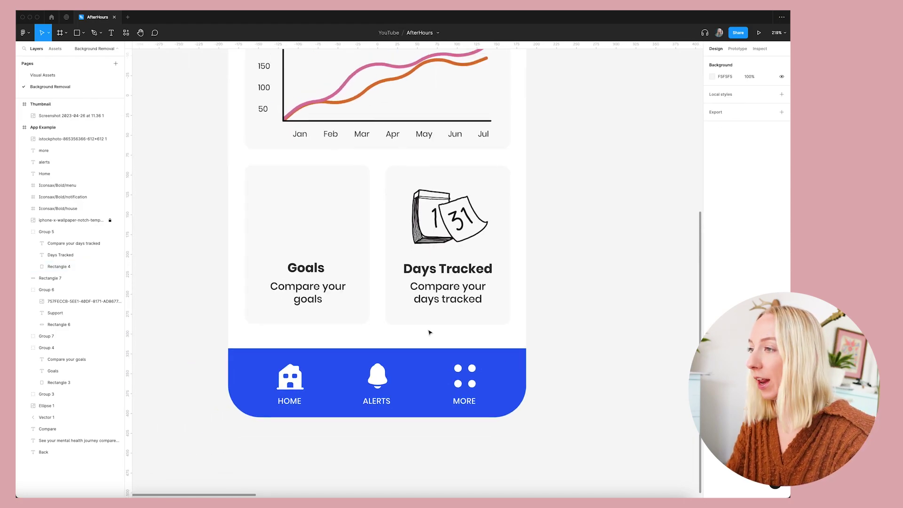
pyautogui.scroll(3, 474, 216)
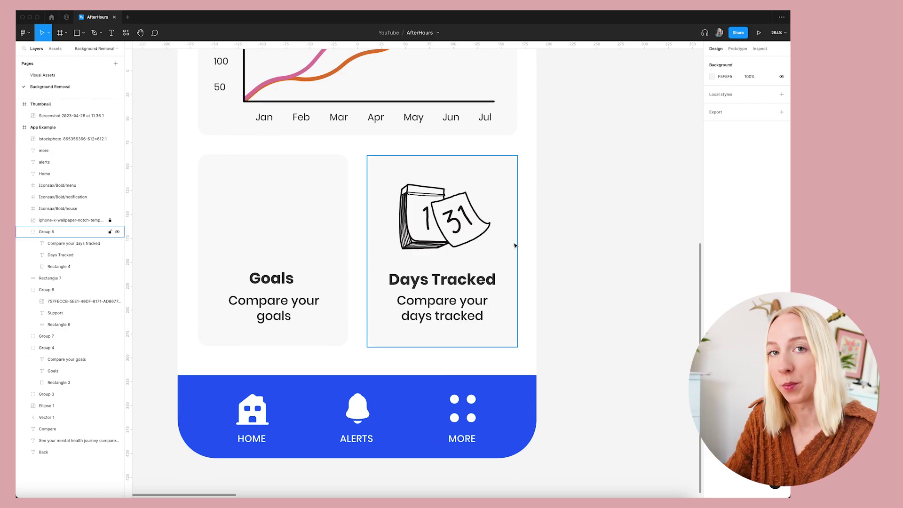
pyautogui.scroll(-2, 524, 275)
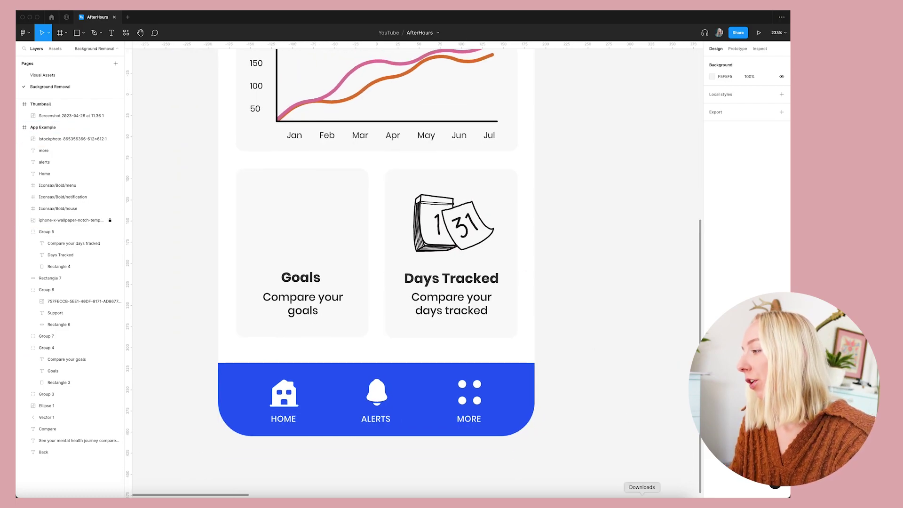
# Import the target clip-art from Downloads, shrink it to about 135×135, and move it onto the cards
pyautogui.click(642, 495)
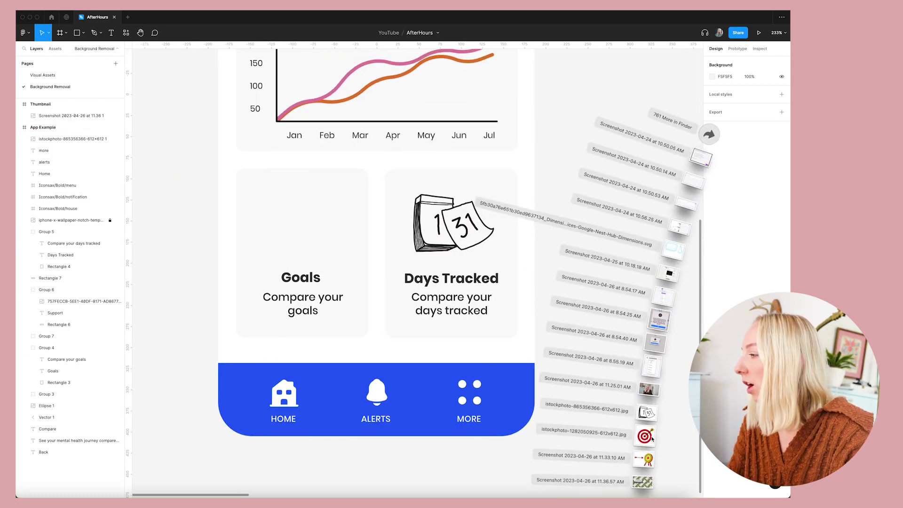
pyautogui.moveTo(652, 438); pyautogui.dragTo(635, 257)
pyautogui.scroll(-5, 502, 227)
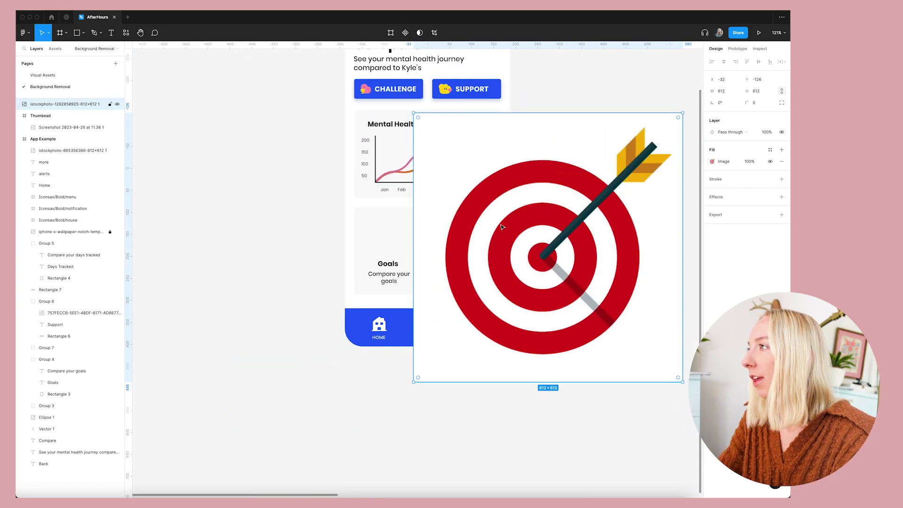
pyautogui.moveTo(520, 114); pyautogui.dragTo(531, 322)
pyautogui.moveTo(548, 350); pyautogui.dragTo(393, 240)
# Resize the target image to 92×92 and line it up above the Goals title
pyautogui.scroll(5, 393, 240)
pyautogui.moveTo(392, 122); pyautogui.dragTo(397, 203)
pyautogui.moveTo(395, 254); pyautogui.dragTo(379, 224)
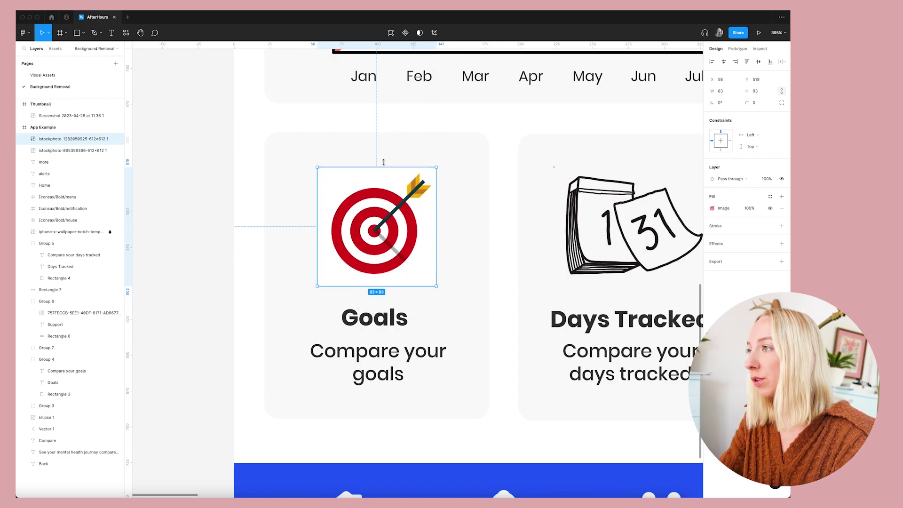
pyautogui.moveTo(383, 162); pyautogui.dragTo(383, 151)
pyautogui.moveTo(398, 191)
pyautogui.mouseDown()
pyautogui.moveTo(401, 207)
pyautogui.moveTo(403, 200)
pyautogui.mouseUp()
pyautogui.scroll(-5, 403, 200)
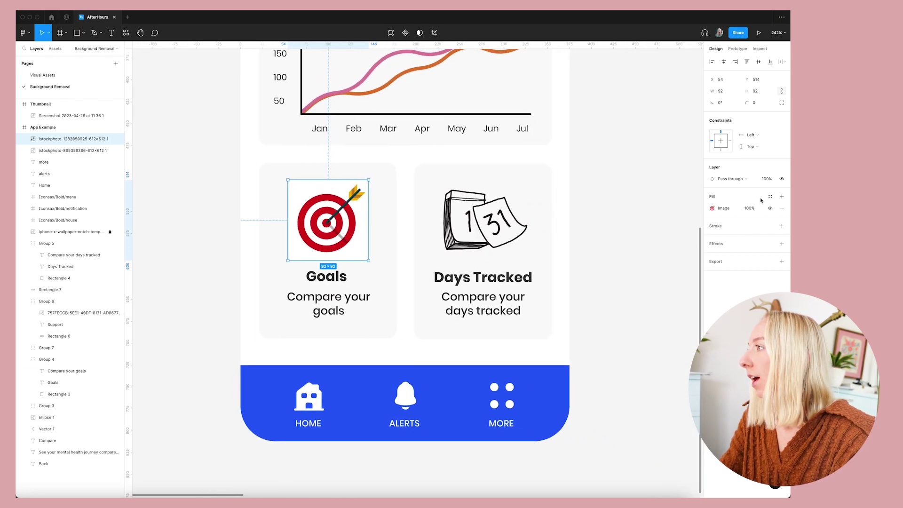
# Set the target image to Multiply, enlarge it to about 97×97, and shift it 7 px left
pyautogui.click(730, 179)
pyautogui.click(730, 179)
pyautogui.click(730, 179)
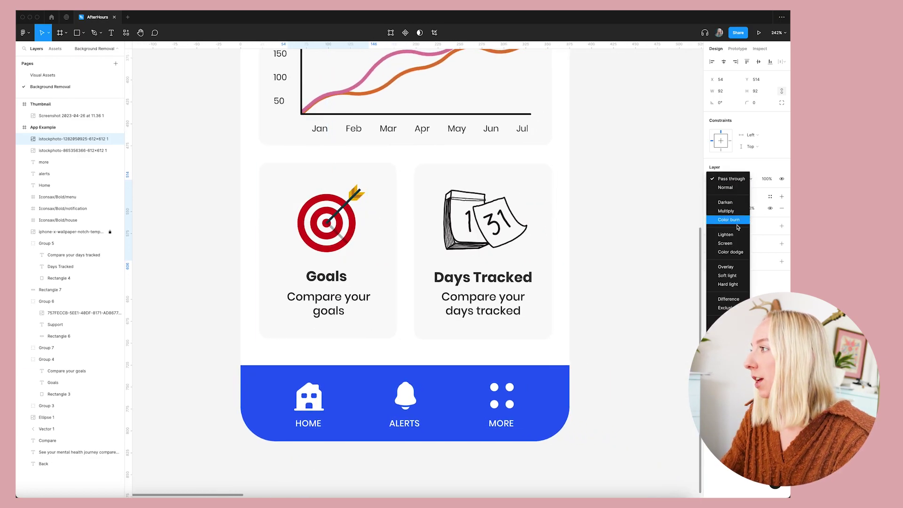
pyautogui.click(726, 211)
pyautogui.moveTo(369, 220); pyautogui.dragTo(379, 222)
pyautogui.click(595, 244)
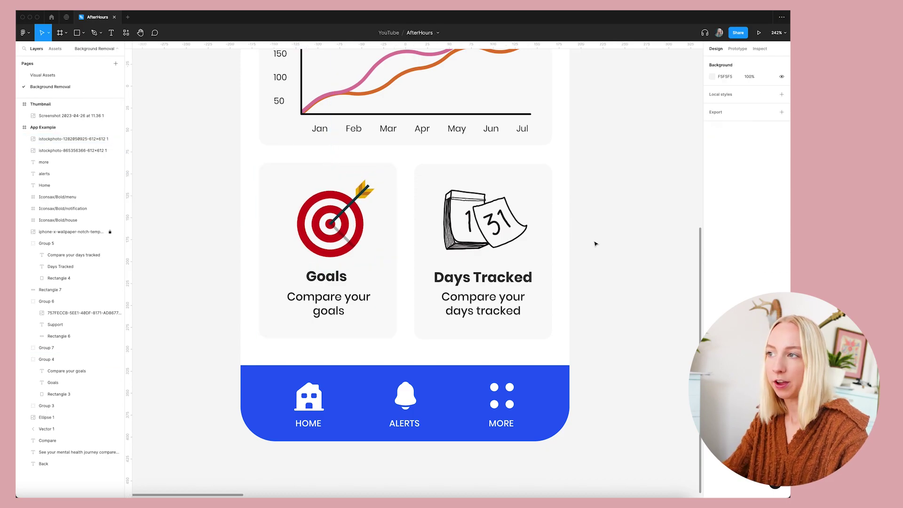
pyautogui.moveTo(330, 222); pyautogui.dragTo(327, 222)
pyautogui.click(196, 229)
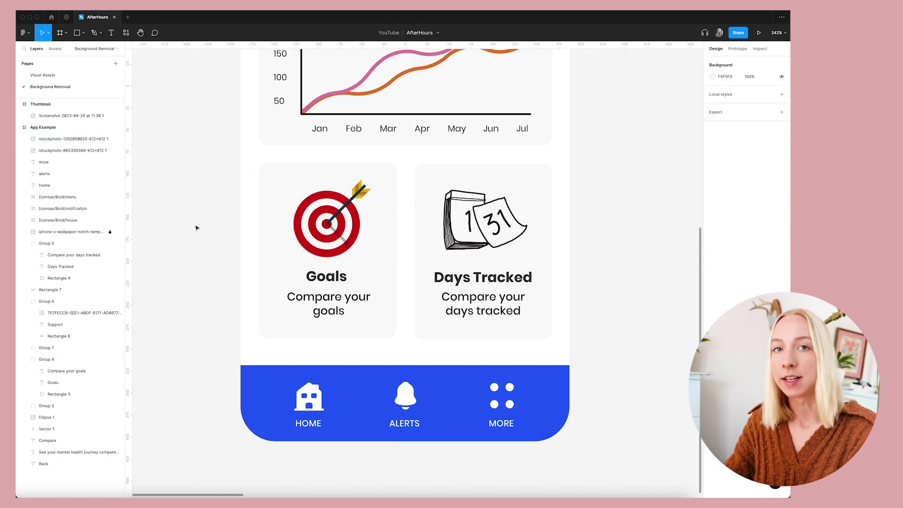
pyautogui.click(273, 182)
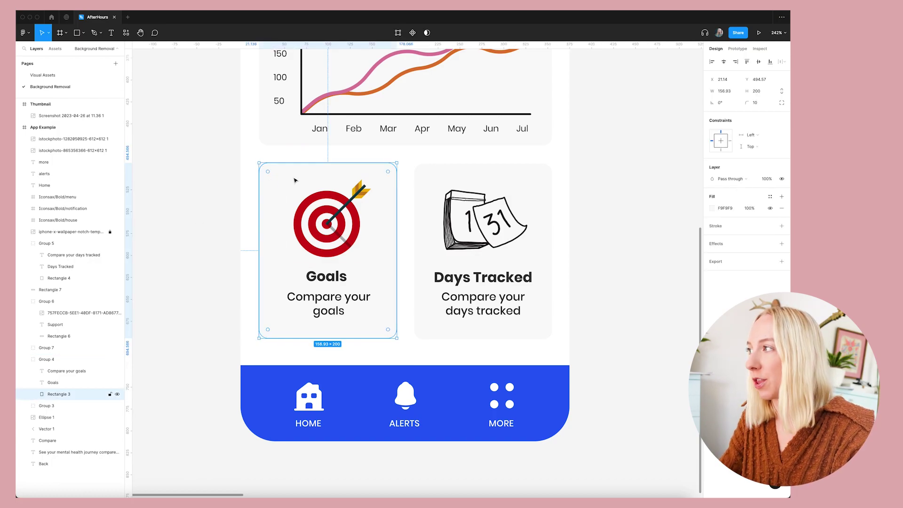
# Fill the Goals card with the pink document colour DE7FA0
pyautogui.click(713, 209)
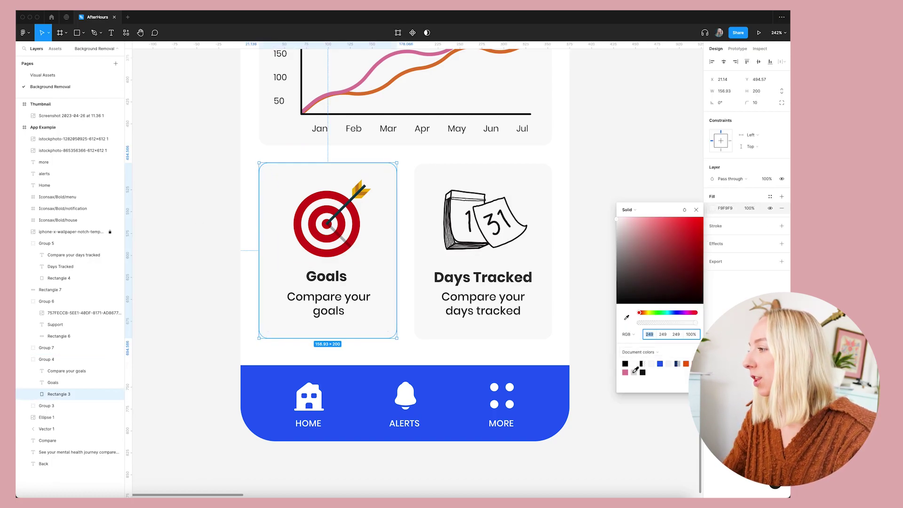
pyautogui.click(626, 371)
pyautogui.click(250, 261)
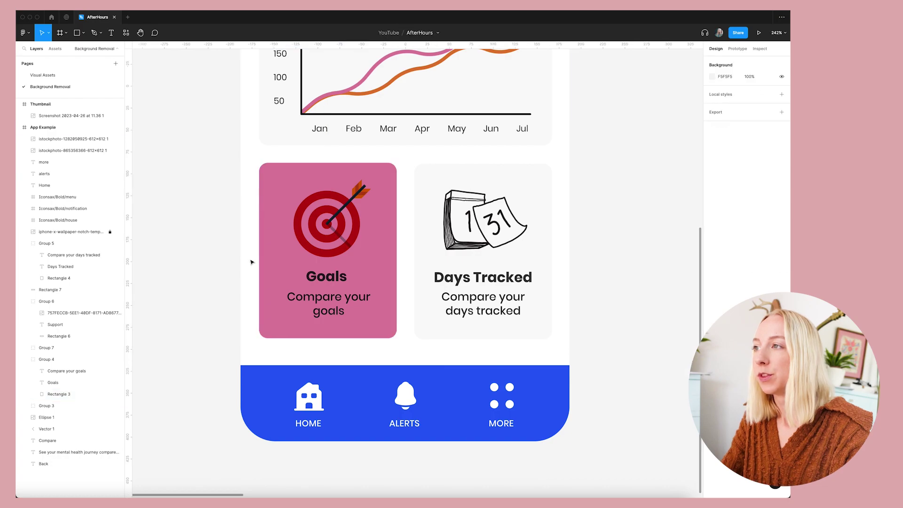
pyautogui.scroll(-3, 251, 260)
pyautogui.scroll(3, 306, 230)
# Duplicate the Goals card outside the phone frame and give the copy an F9F9F9 fill
pyautogui.click(372, 242)
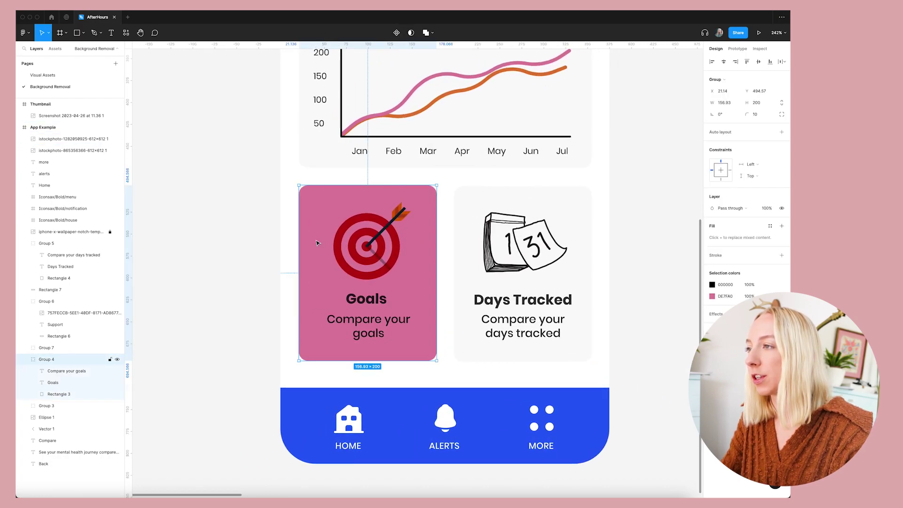
pyautogui.keyDown('shift'); pyautogui.click(372, 243); pyautogui.keyUp('shift')
pyautogui.moveTo(371, 243); pyautogui.dragTo(197, 243)
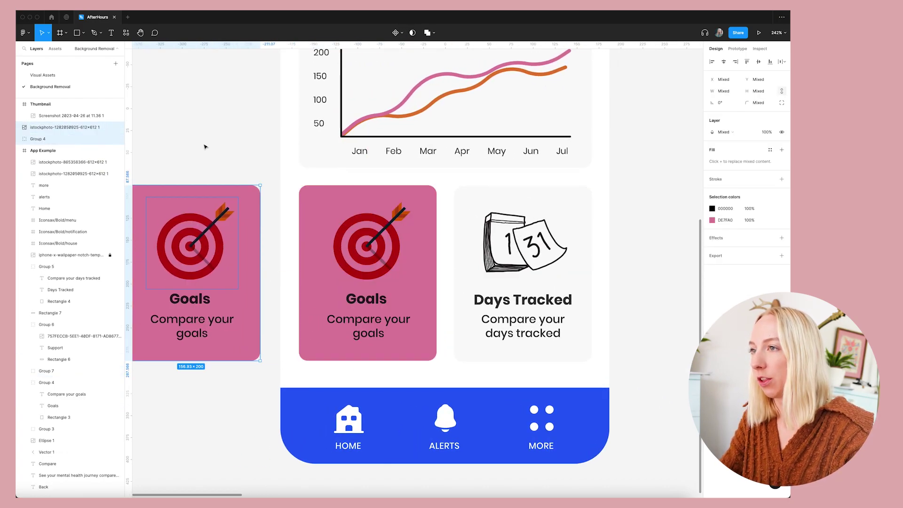
pyautogui.click(226, 160)
pyautogui.hscroll(-3, 227, 160)
pyautogui.doubleClick(211, 202)
pyautogui.click(713, 162)
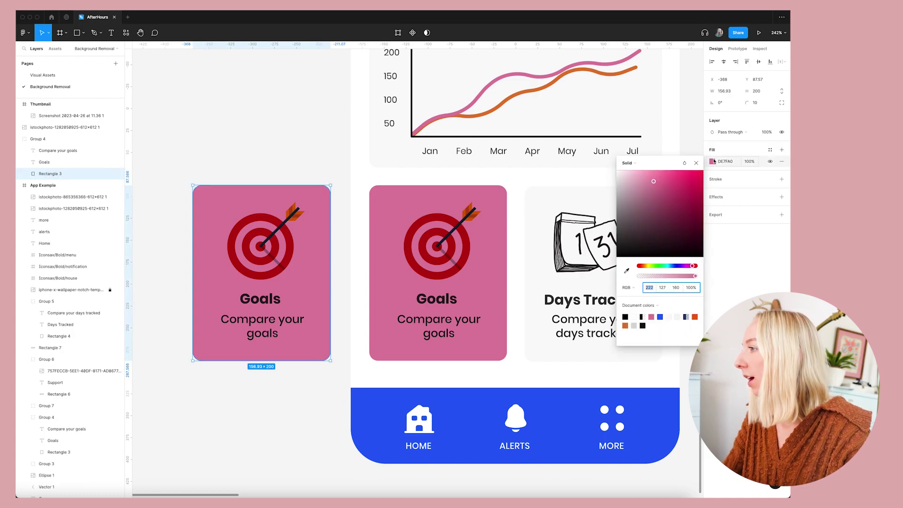
pyautogui.click(669, 317)
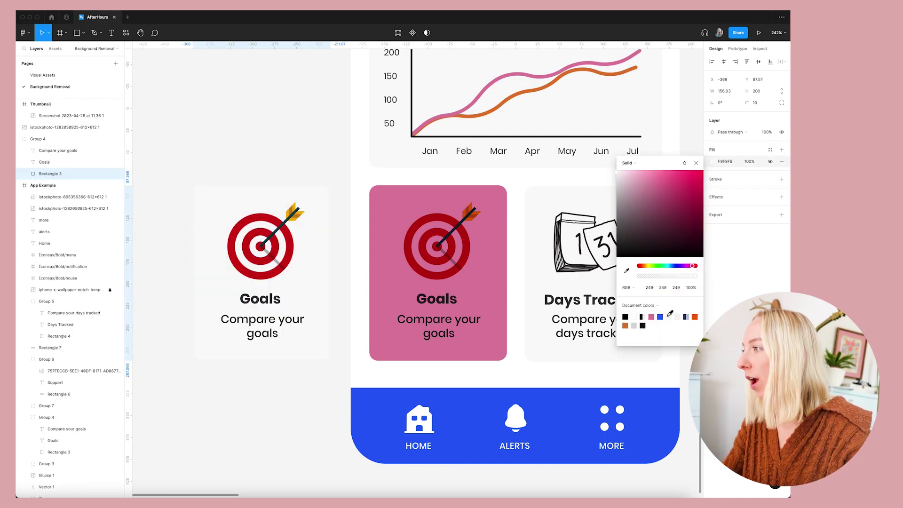
pyautogui.click(627, 271)
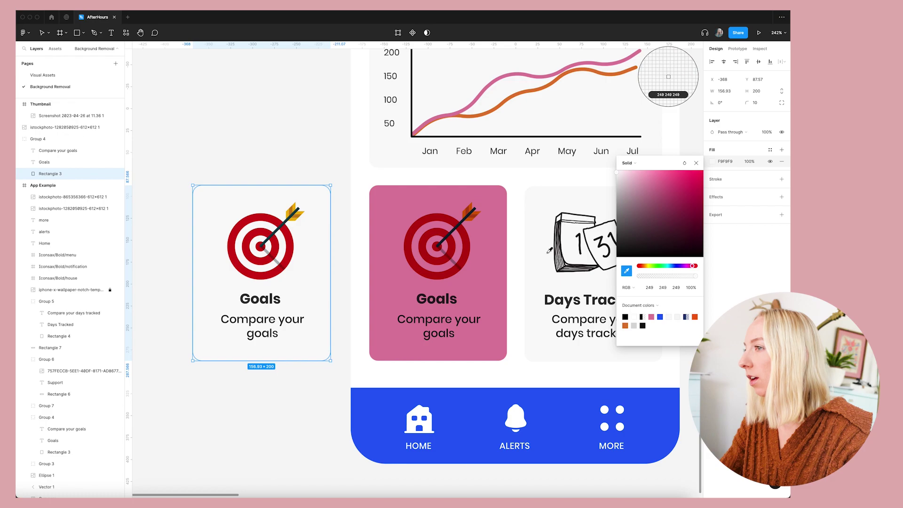
pyautogui.press('Escape')
pyautogui.press('Escape')
pyautogui.press('Escape')
pyautogui.scroll(-2, 254, 195)
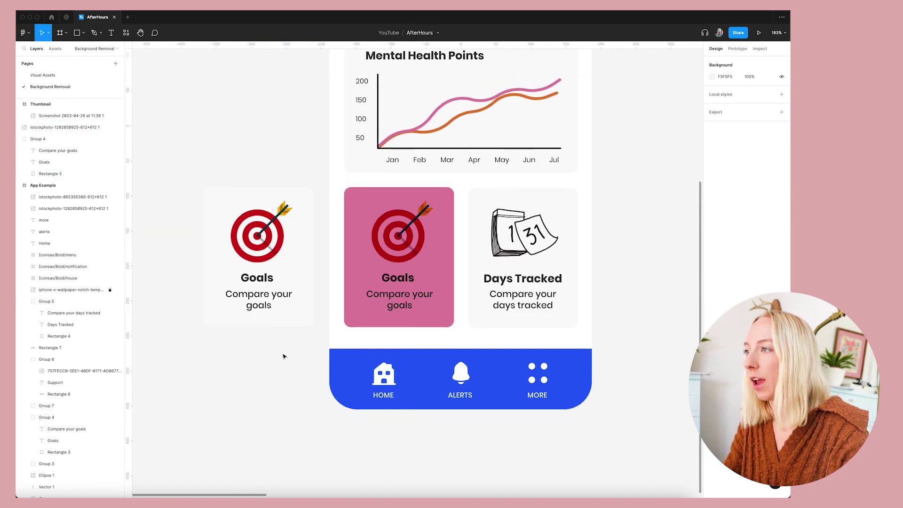
pyautogui.scroll(2, 283, 355)
pyautogui.scroll(3, 301, 146)
pyautogui.scroll(2, 296, 160)
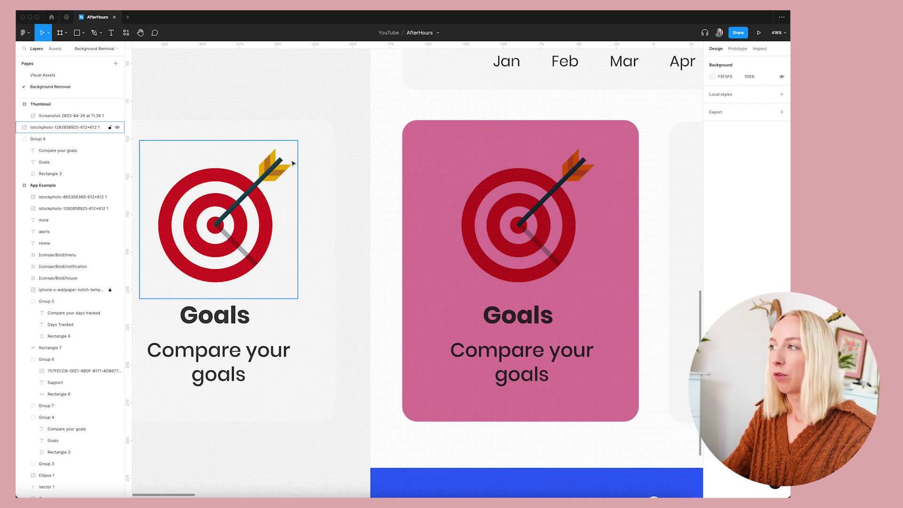
pyautogui.scroll(4, 569, 162)
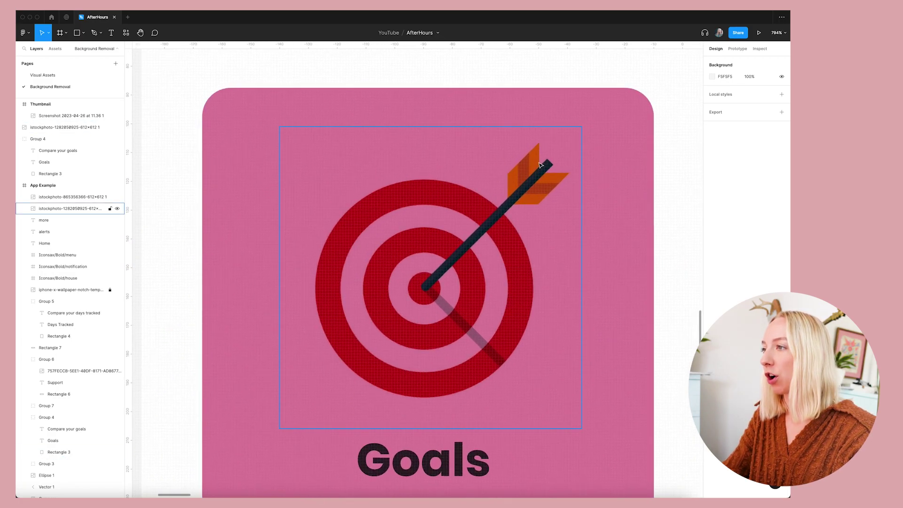
pyautogui.scroll(-4, 541, 164)
pyautogui.scroll(-3, 363, 255)
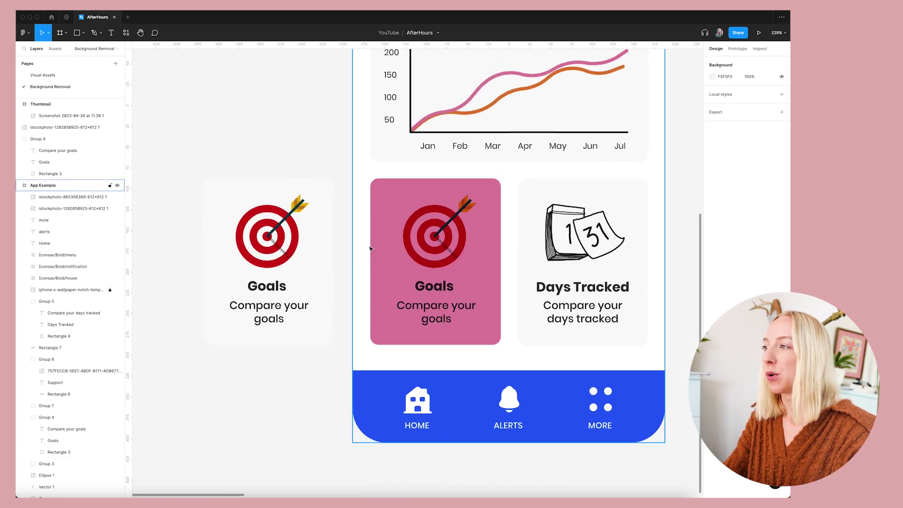
pyautogui.click(385, 270)
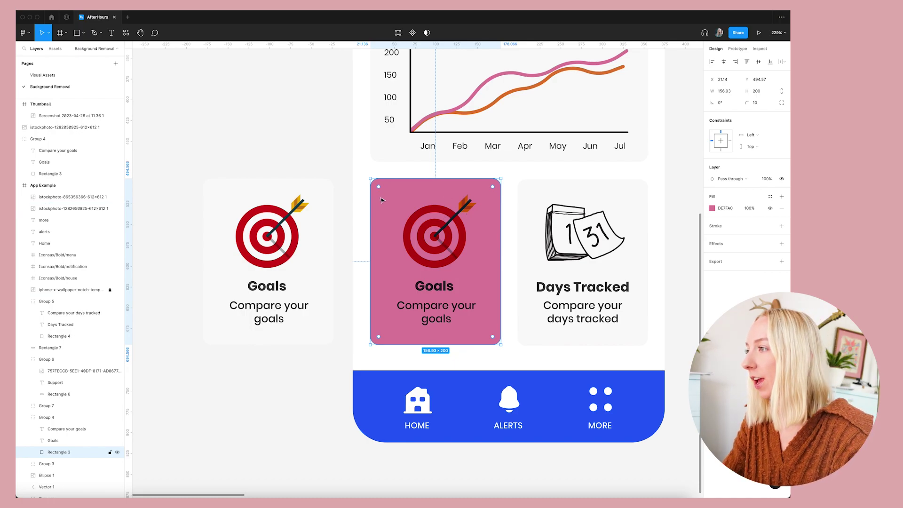
# Change the Goals card fill from pink to the blue document colour 275DF6
pyautogui.click(713, 209)
pyautogui.click(660, 363)
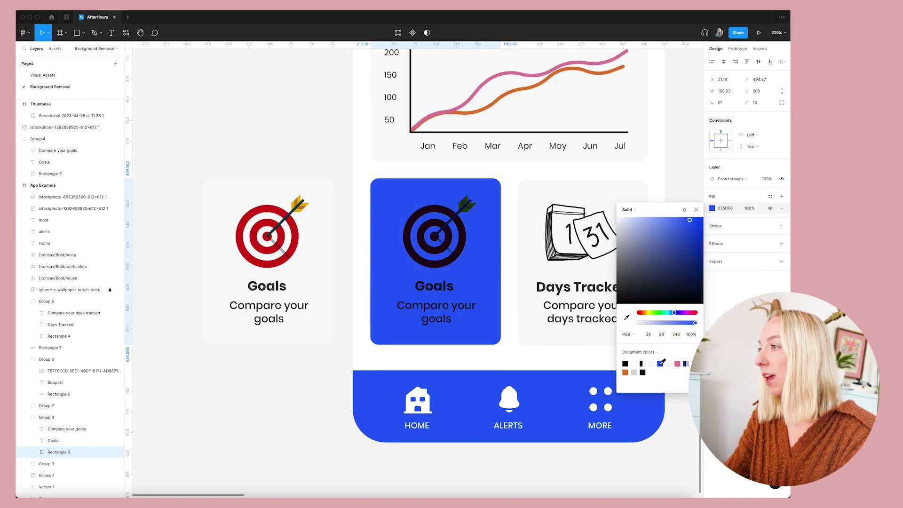
pyautogui.click(299, 398)
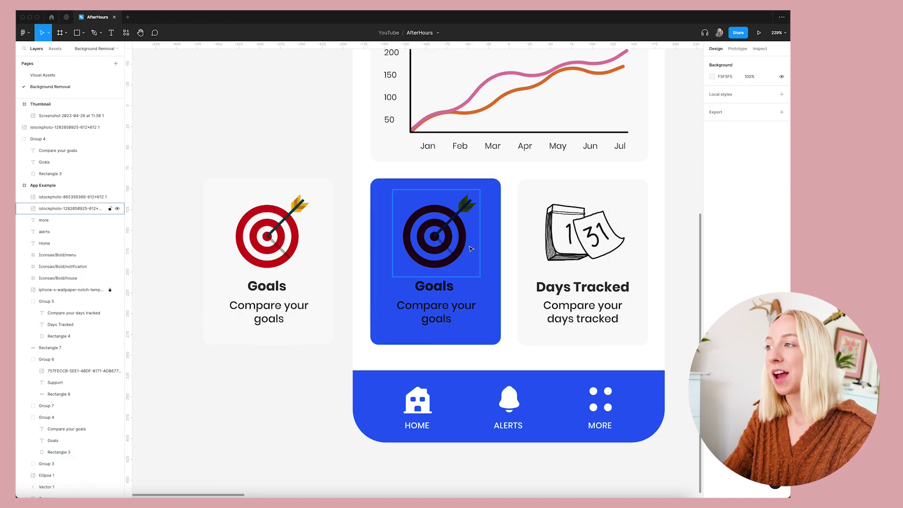
pyautogui.scroll(5, 421, 221)
pyautogui.scroll(-5, 418, 220)
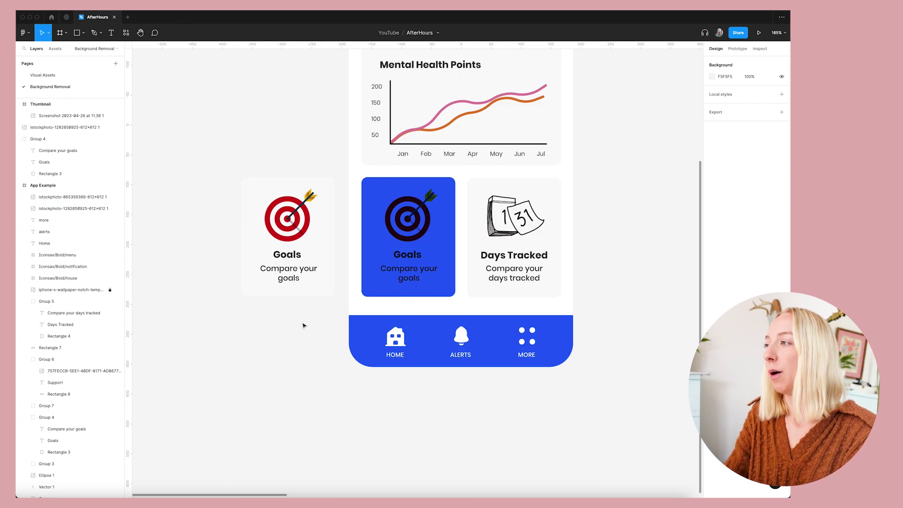
pyautogui.scroll(2, 585, 210)
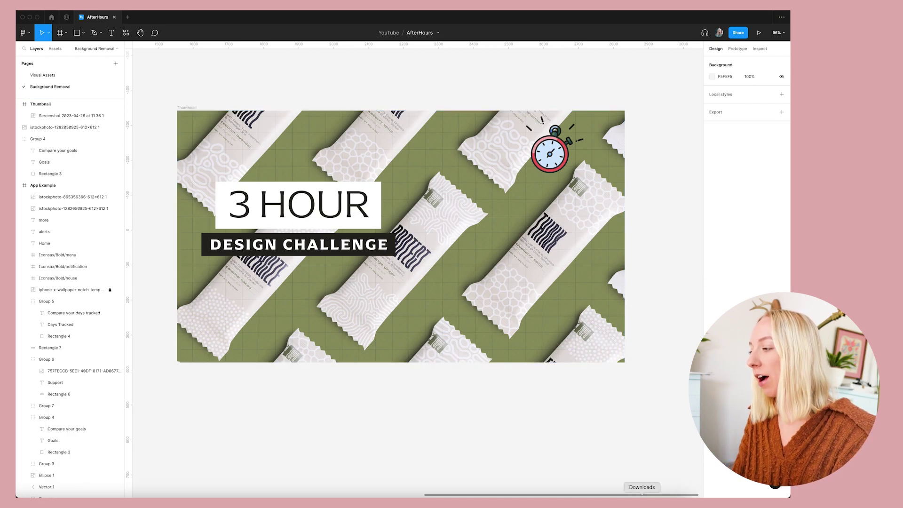
# Drag the webcam portrait screenshot from Downloads onto the canvas beside the thumbnail
pyautogui.click(647, 503)
pyautogui.moveTo(654, 410); pyautogui.dragTo(368, 410)
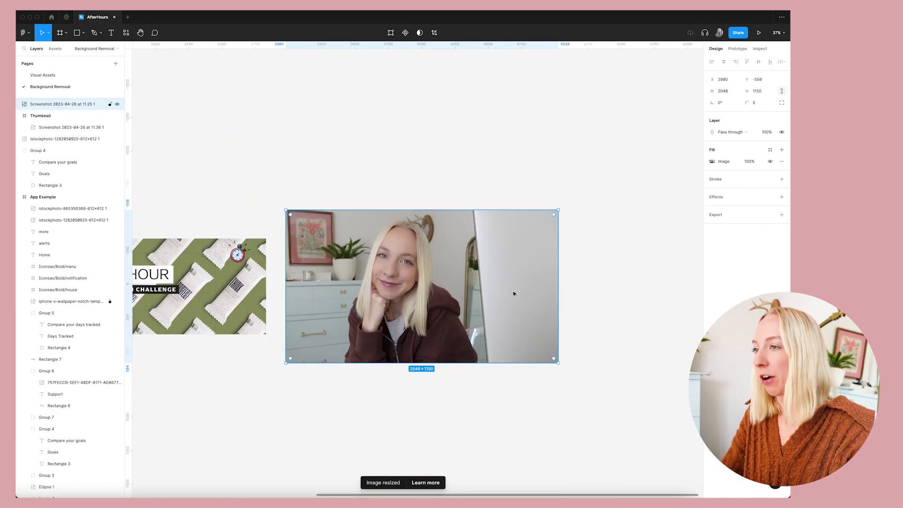
pyautogui.scroll(2, 515, 294)
pyautogui.hscroll(-3, 359, 279)
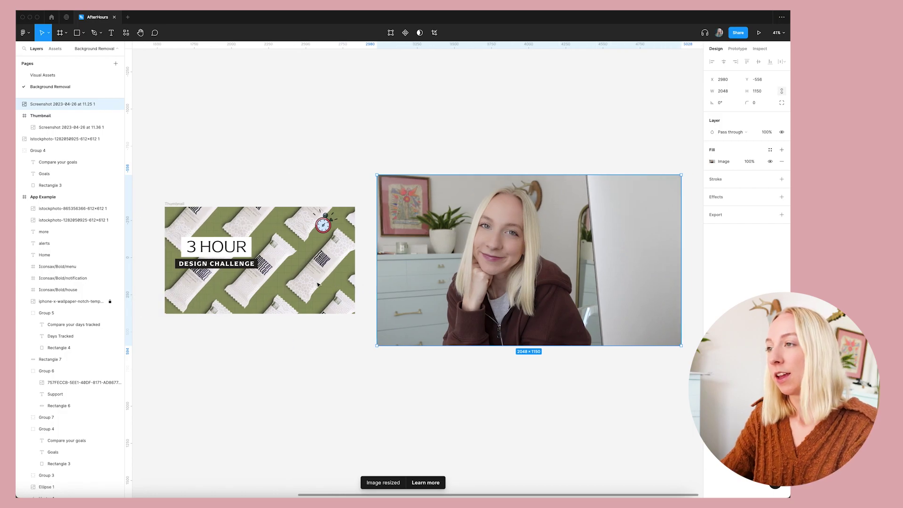
pyautogui.scroll(3, 247, 252)
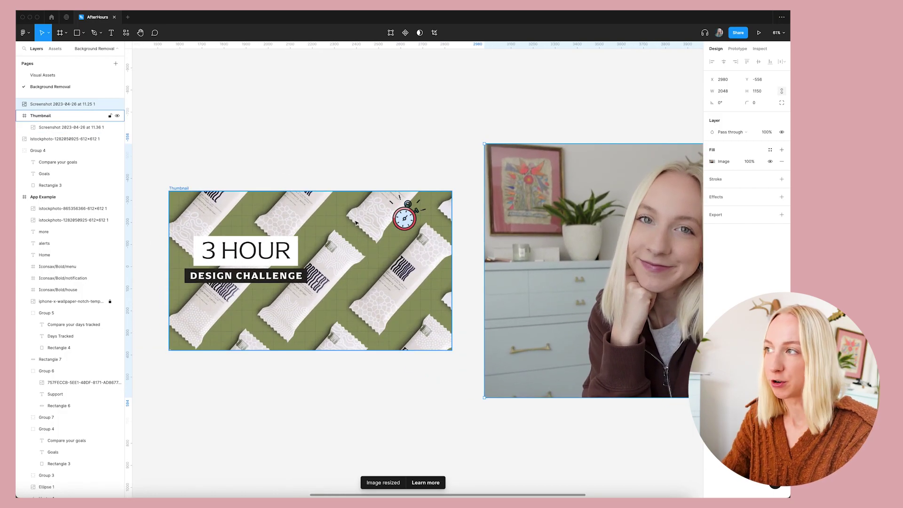
pyautogui.hscroll(5, 329, 266)
pyautogui.hscroll(-3, 512, 302)
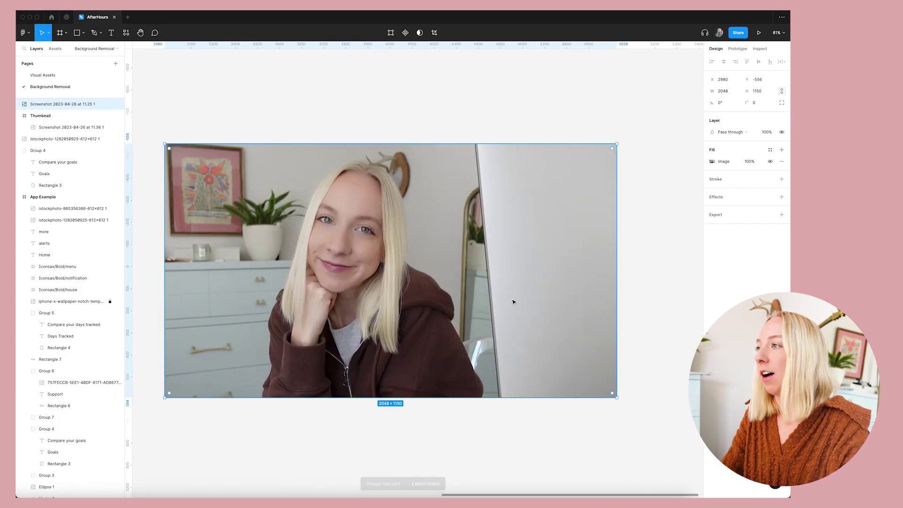
pyautogui.scroll(-1, 512, 302)
pyautogui.scroll(2, 508, 303)
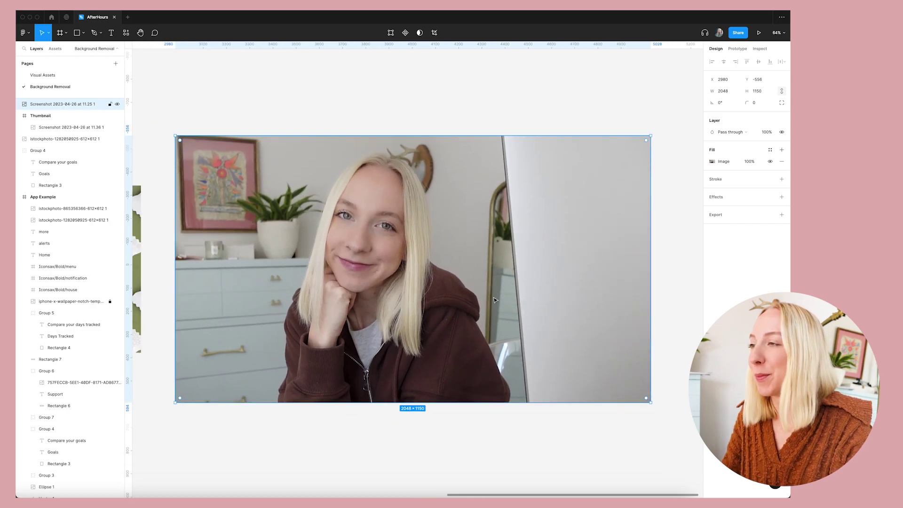
# Deselect the photo and bring up the SpeedCut background-removal menu
pyautogui.click(370, 103)
pyautogui.scroll(3, 374, 141)
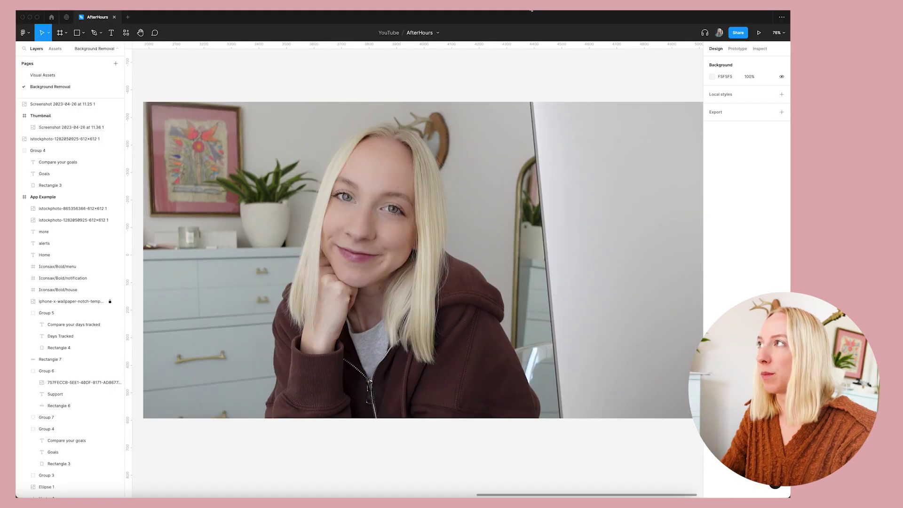
pyautogui.click(532, 9)
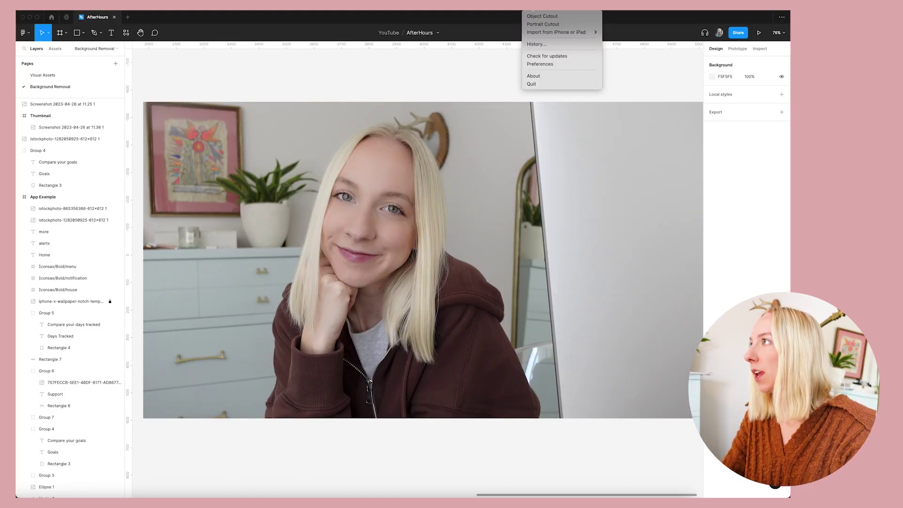
# Run SpeedCut's Portrait Cutout around the woman and drag the cutout over the thumbnail
pyautogui.click(561, 25)
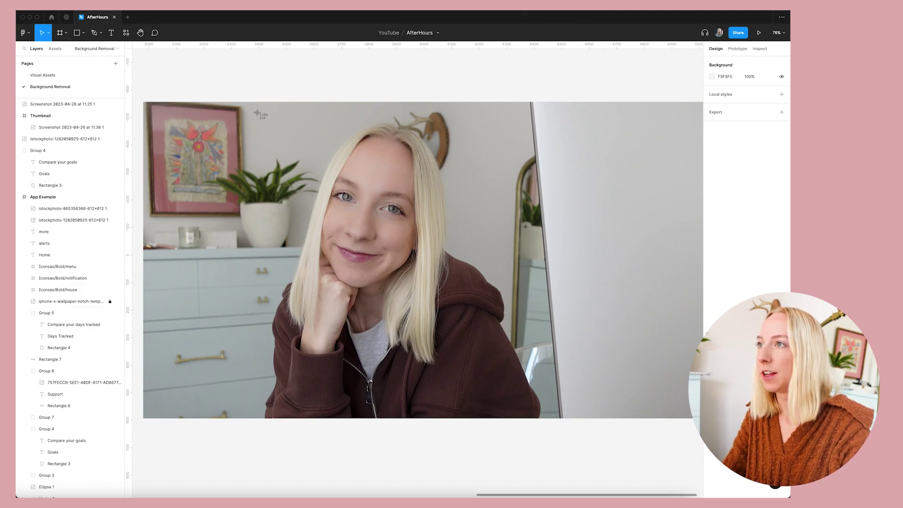
pyautogui.moveTo(251, 109); pyautogui.dragTo(556, 419)
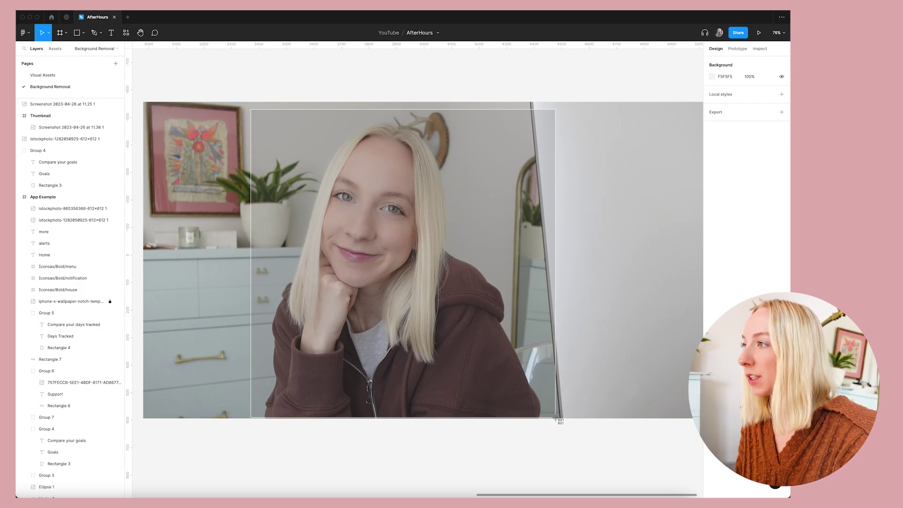
pyautogui.moveTo(556, 419); pyautogui.dragTo(559, 419)
pyautogui.scroll(-5, 558, 228)
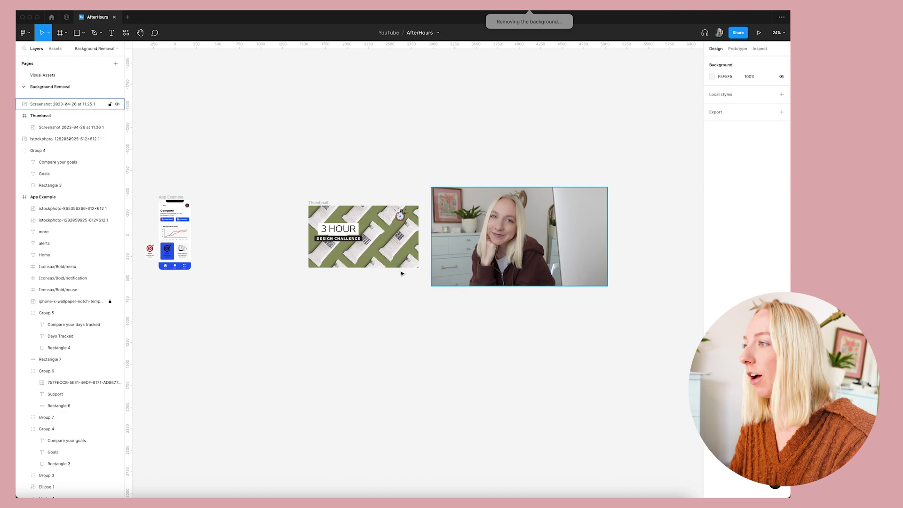
pyautogui.scroll(4, 391, 270)
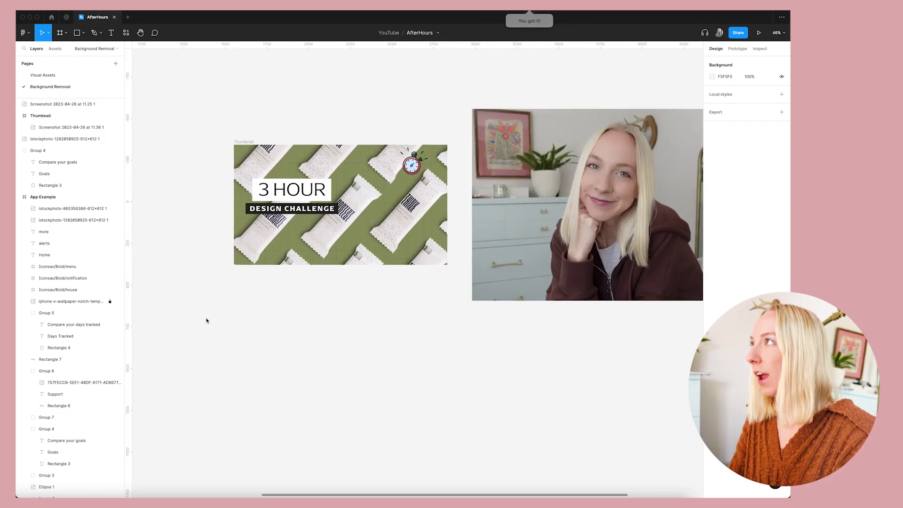
pyautogui.moveTo(19, 423); pyautogui.dragTo(337, 326)
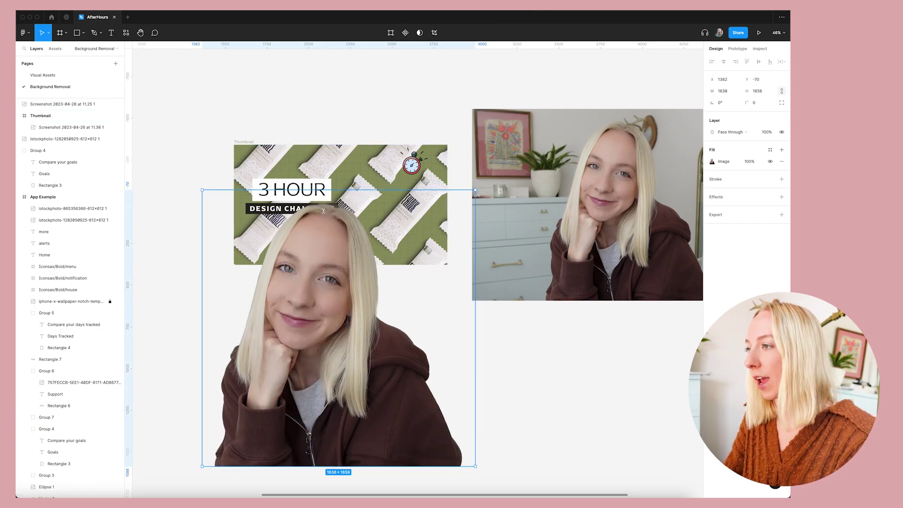
# Move the portrait cutout into the Thumbnail frame and stretch it to 710×720, then deselect it
pyautogui.moveTo(344, 376); pyautogui.dragTo(372, 212)
pyautogui.moveTo(372, 162); pyautogui.dragTo(369, 145)
pyautogui.scroll(5, 322, 100)
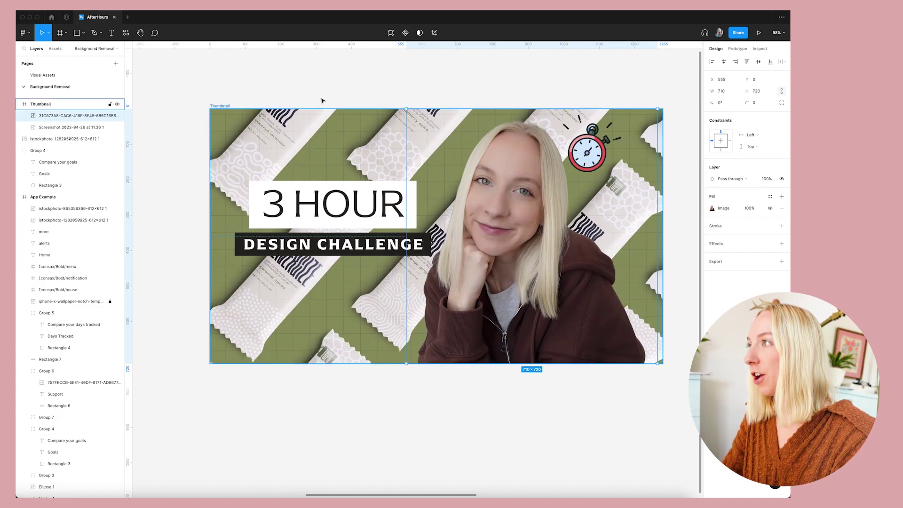
pyautogui.click(322, 100)
# Open the background-removal app's options and dismiss them without choosing anything
pyautogui.click(446, 131)
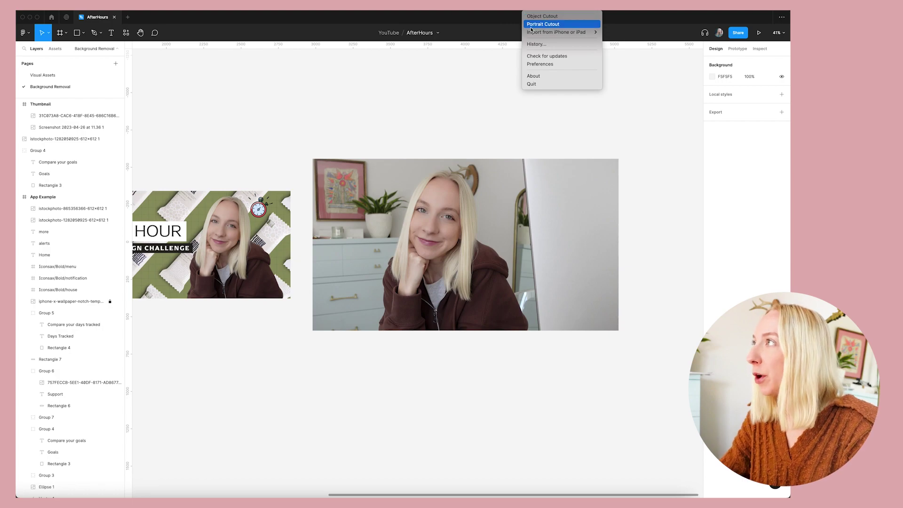
pyautogui.click(446, 116)
pyautogui.scroll(5, 478, 117)
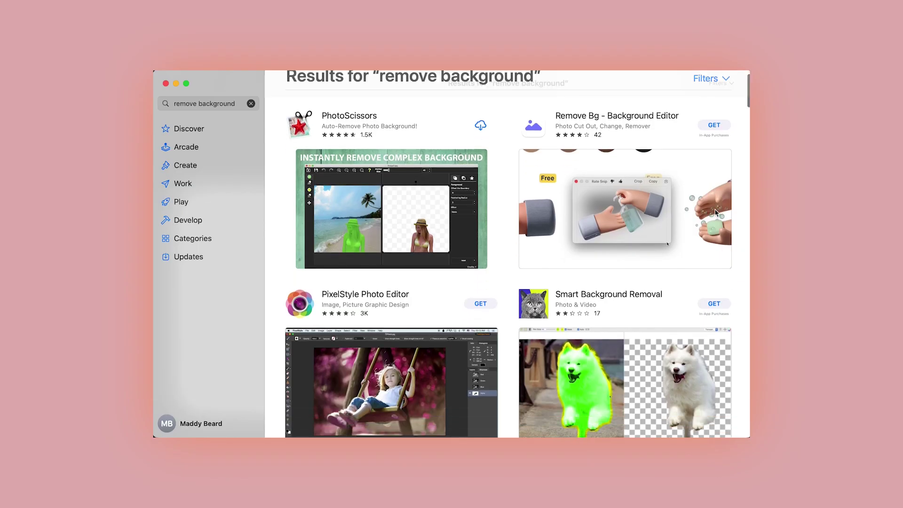
# Scroll the 'remove background' App Store results past PhotoScissors and Remove Bg to SpeedCut
pyautogui.scroll(-4, 715, 212)
pyautogui.scroll(-10, 715, 212)
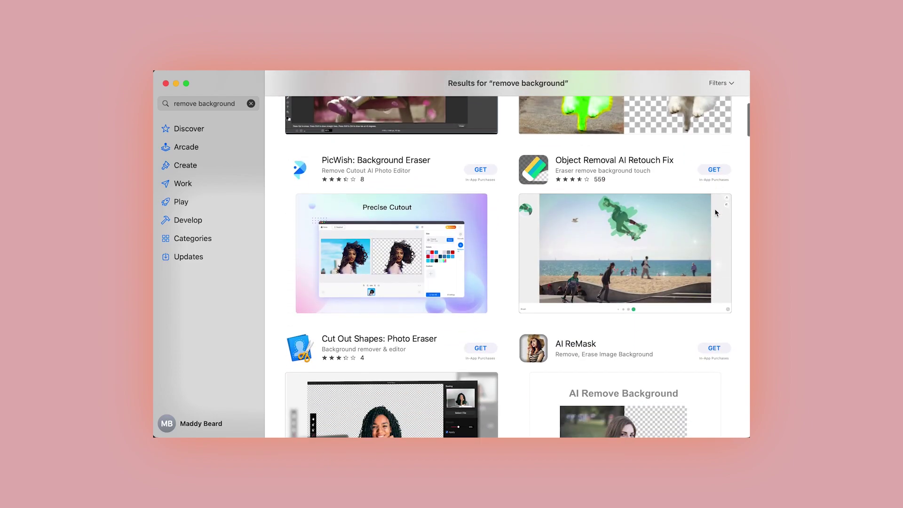
pyautogui.scroll(-10, 715, 213)
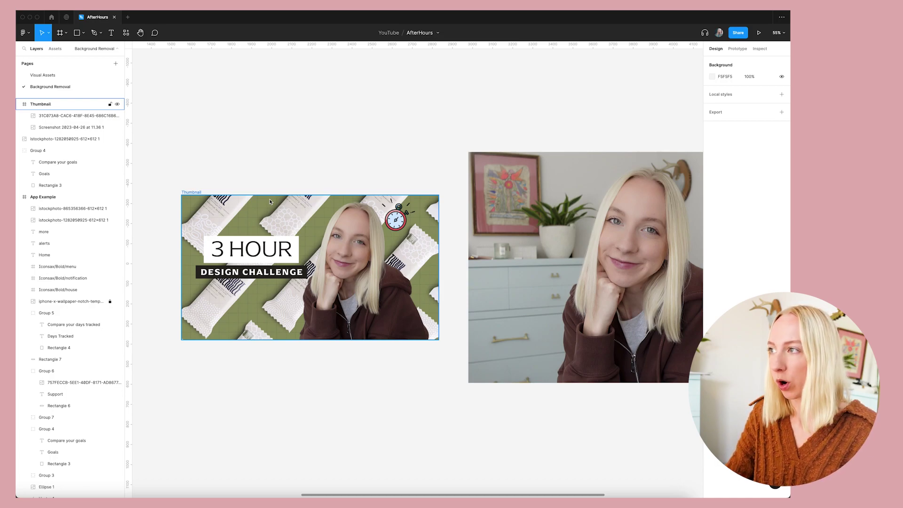
pyautogui.hscroll(-3, 272, 200)
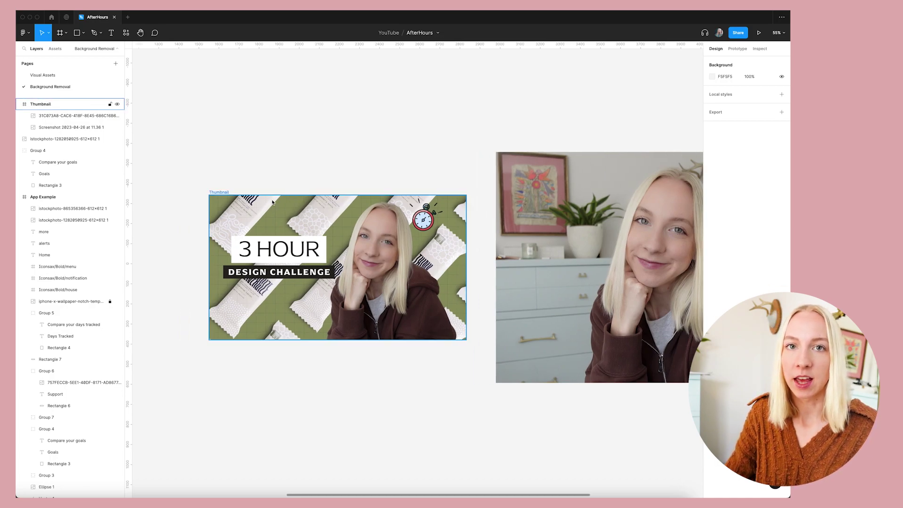
pyautogui.click(301, 179)
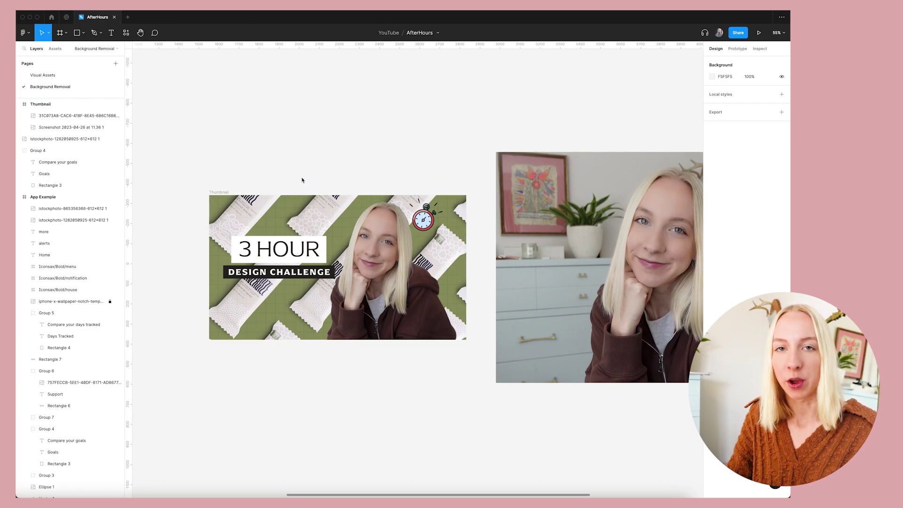